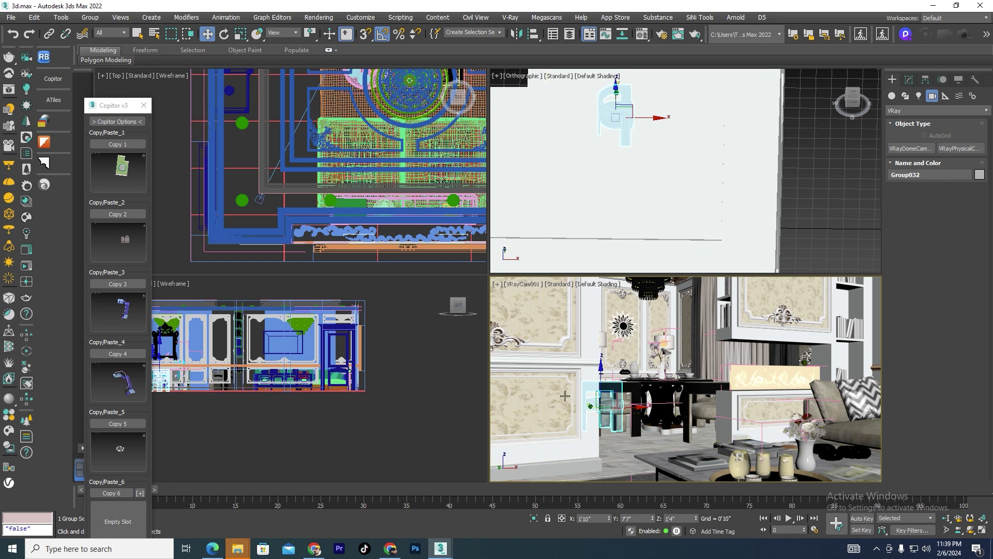
Step: Bring the empty Untitled scene forward and cancel the Merge File dialog
left_click(423, 504)
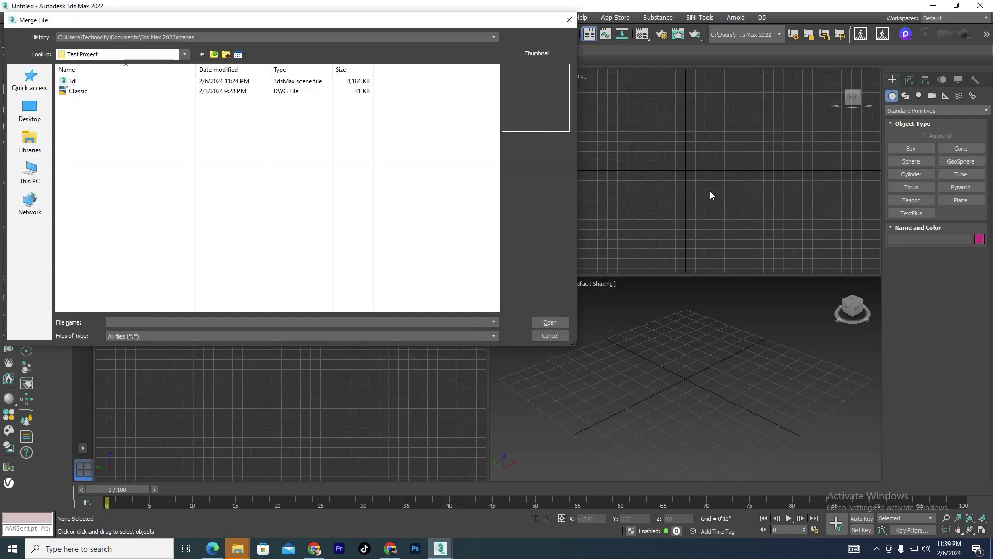
left_click(550, 335)
left_click(357, 178)
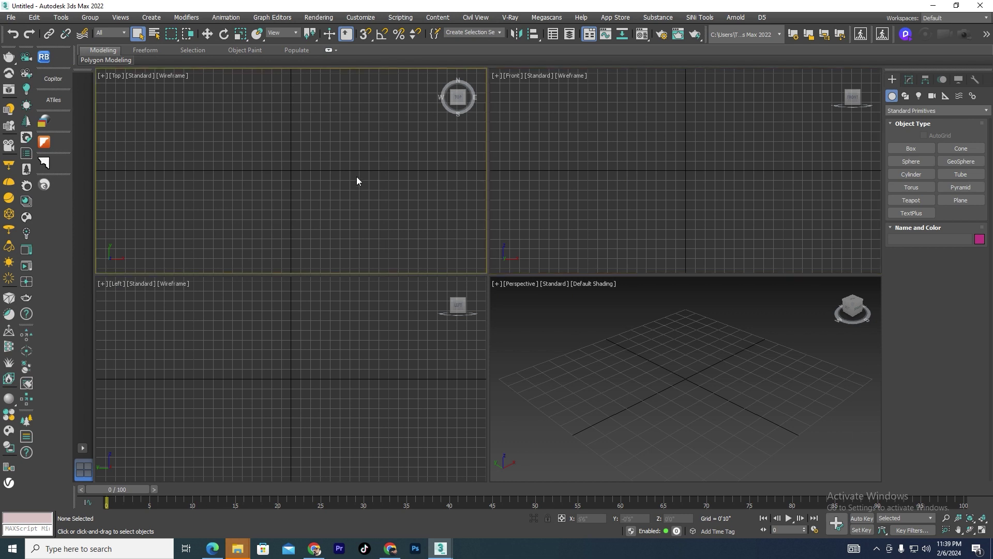
Step: Open Units Setup and check the 1-inch system unit scale
left_click(360, 18)
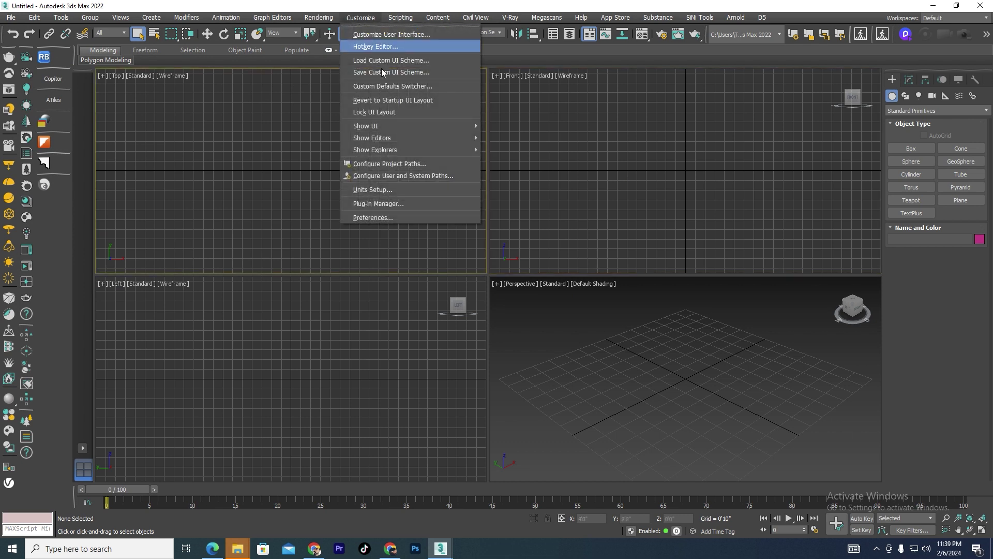
left_click(422, 190)
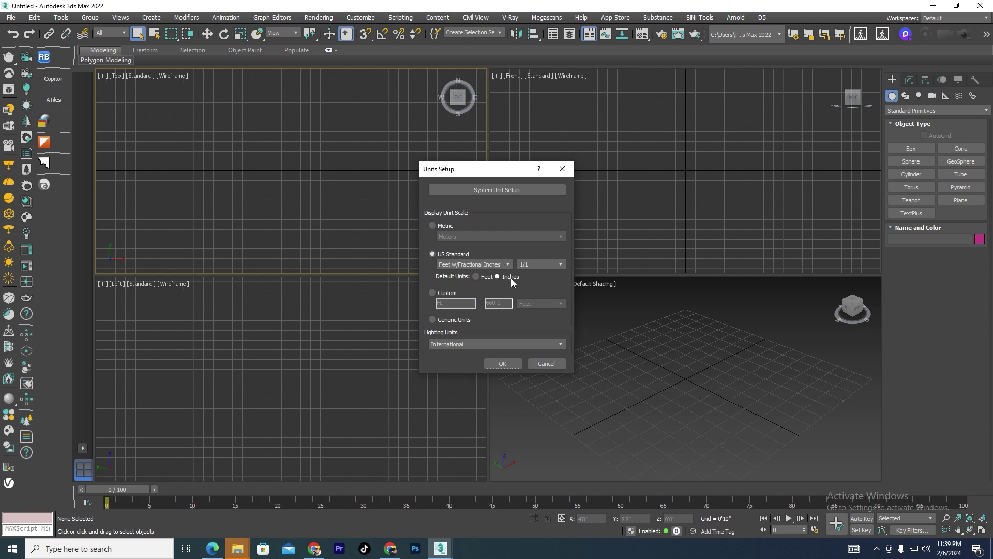
left_click(496, 190)
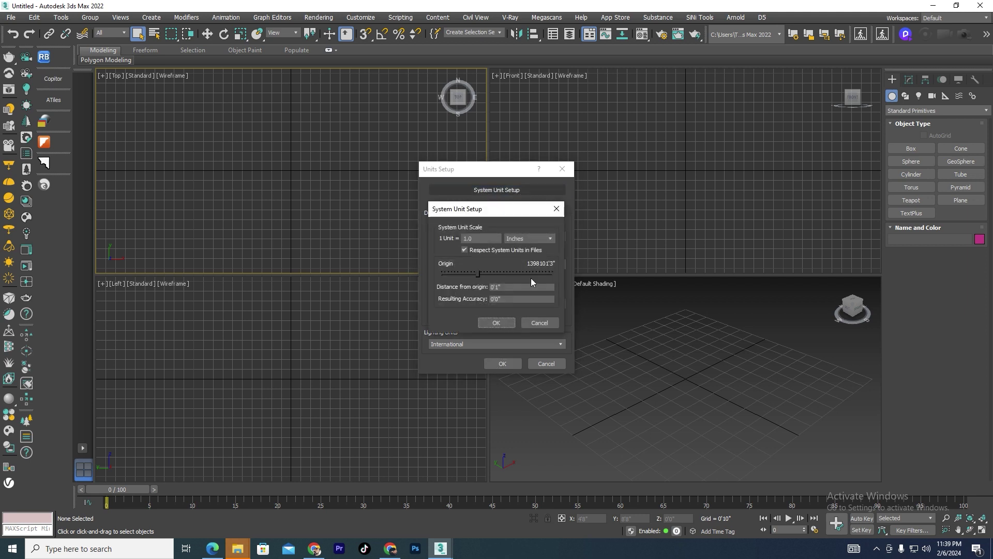
left_click(539, 323)
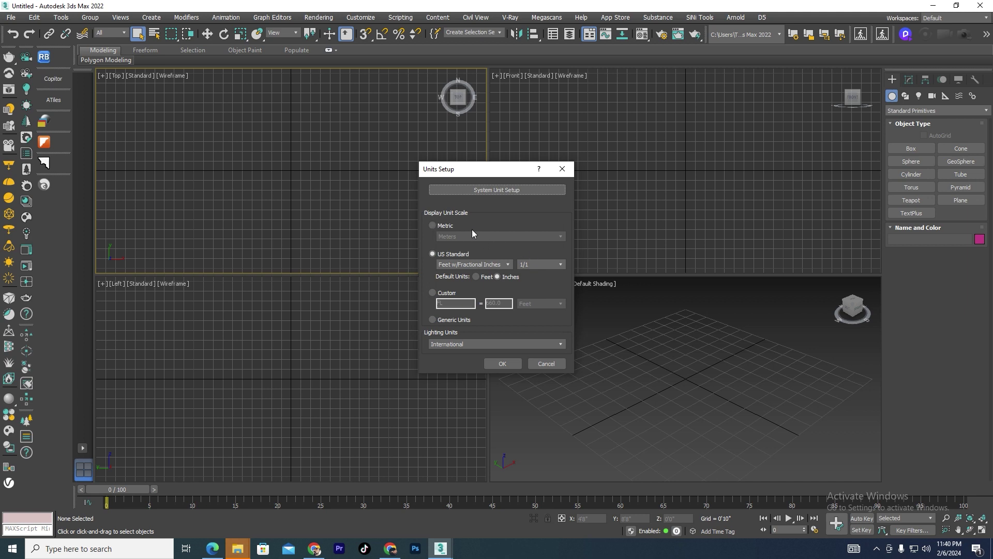
Step: Try Metric Centimeters display units, then revert to US Standard feet with fractional inches
left_click(432, 226)
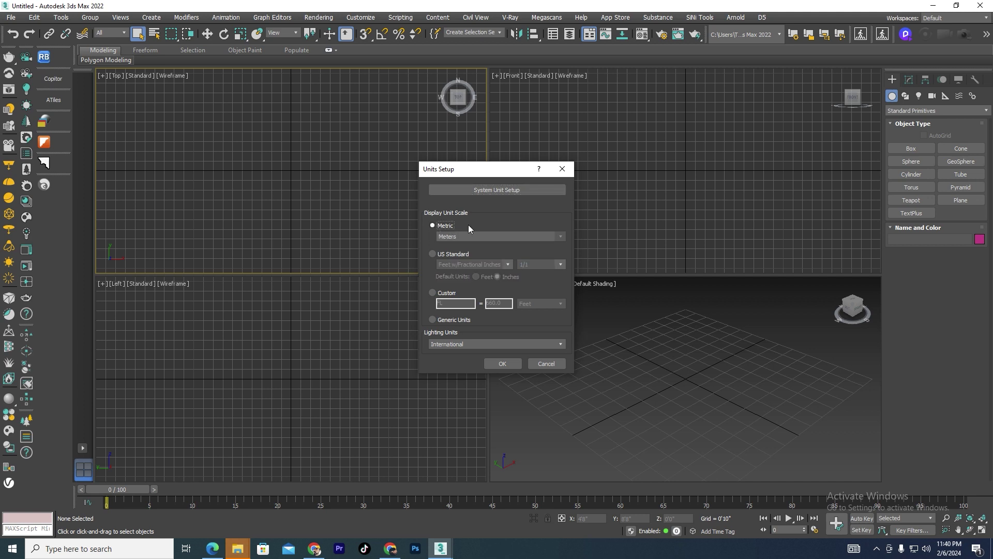
left_click(564, 236)
left_click(452, 252)
left_click(504, 190)
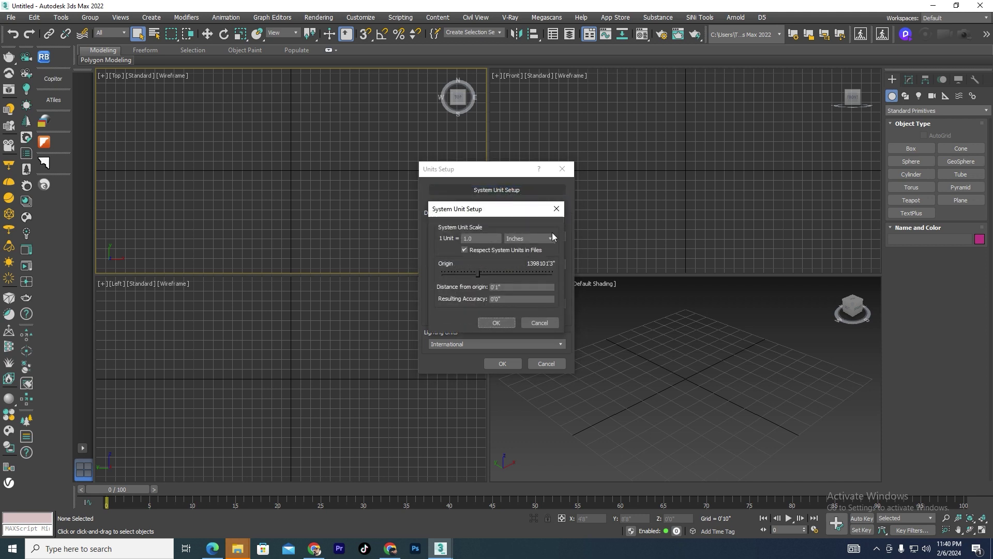
left_click(538, 321)
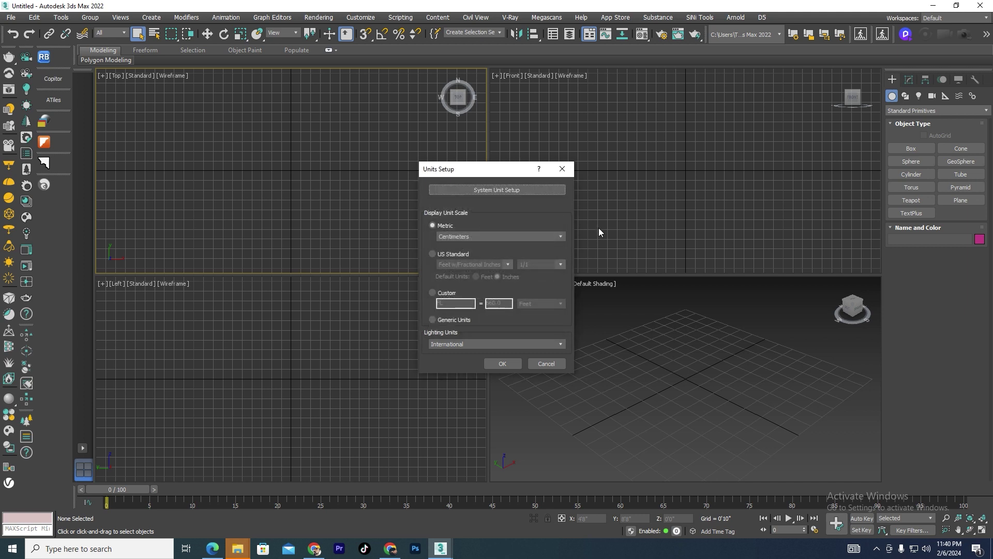
left_click(433, 254)
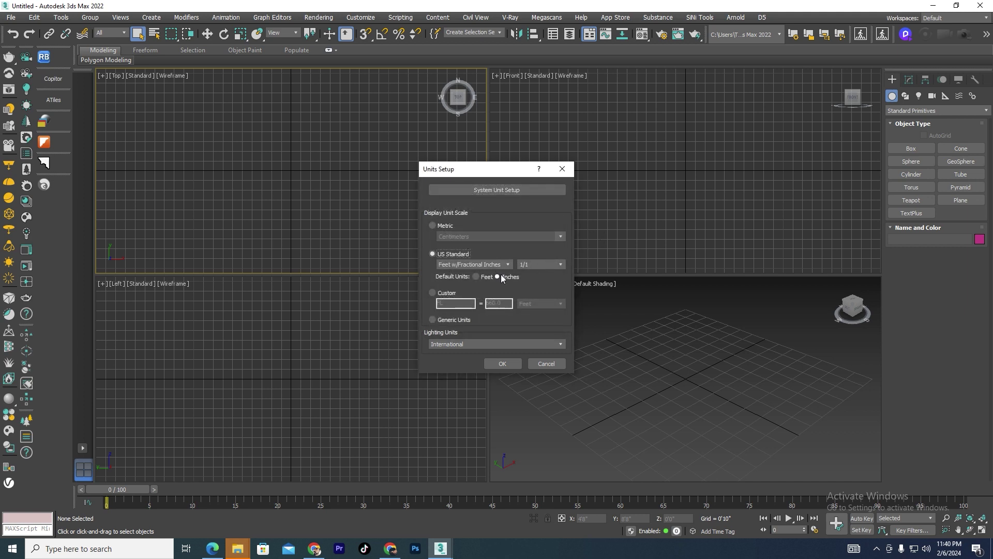
left_click(501, 365)
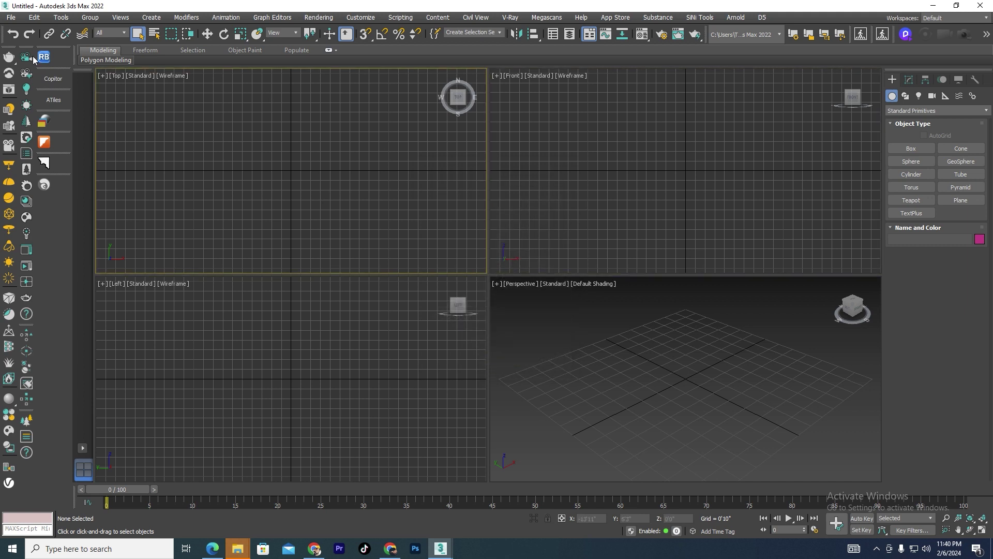
Step: Merge Classic.dwg from the E: drive's Test Project folder, filtering to All files
left_click(12, 18)
mouse_move(46, 157)
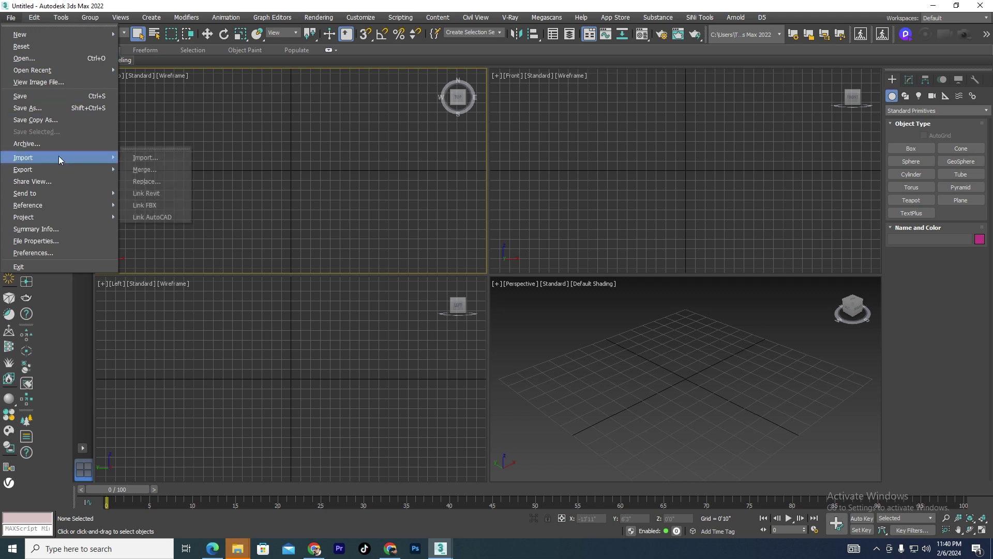
left_click(150, 172)
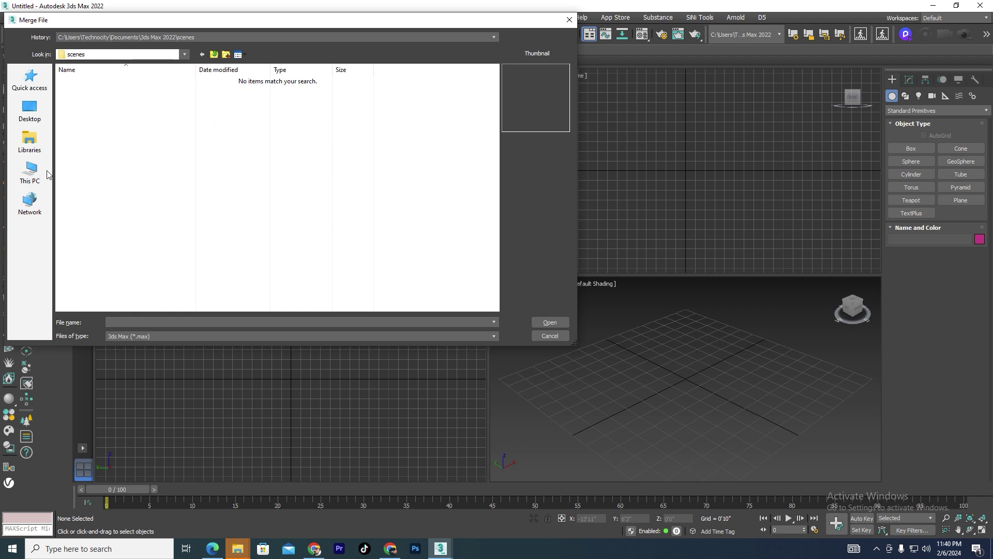
left_click(31, 174)
double_click(332, 186)
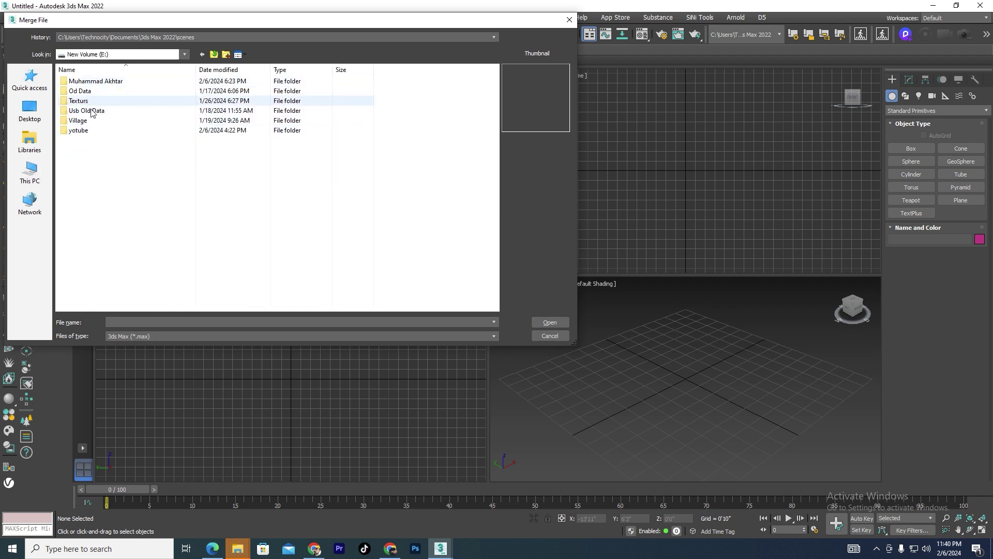
double_click(96, 82)
double_click(100, 150)
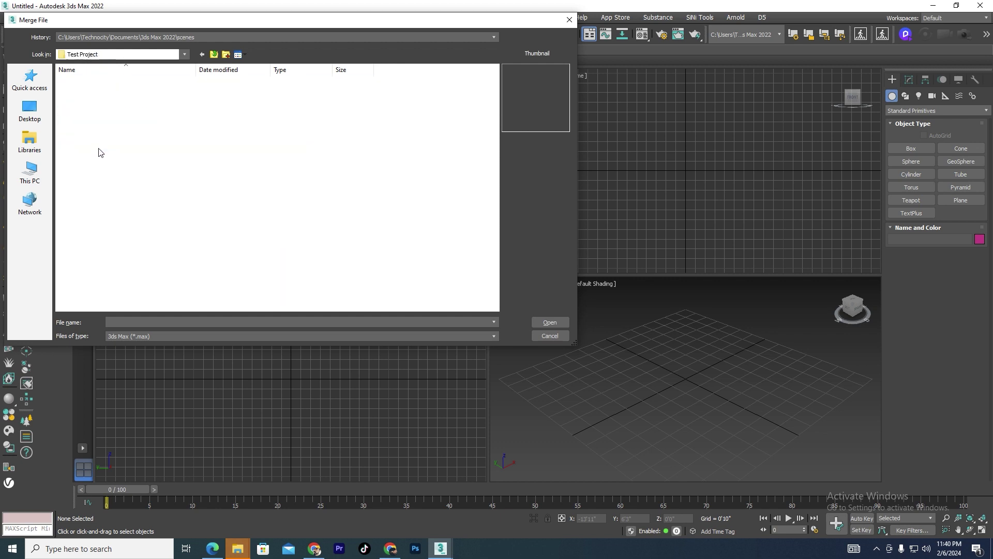
left_click(496, 336)
left_click(117, 359)
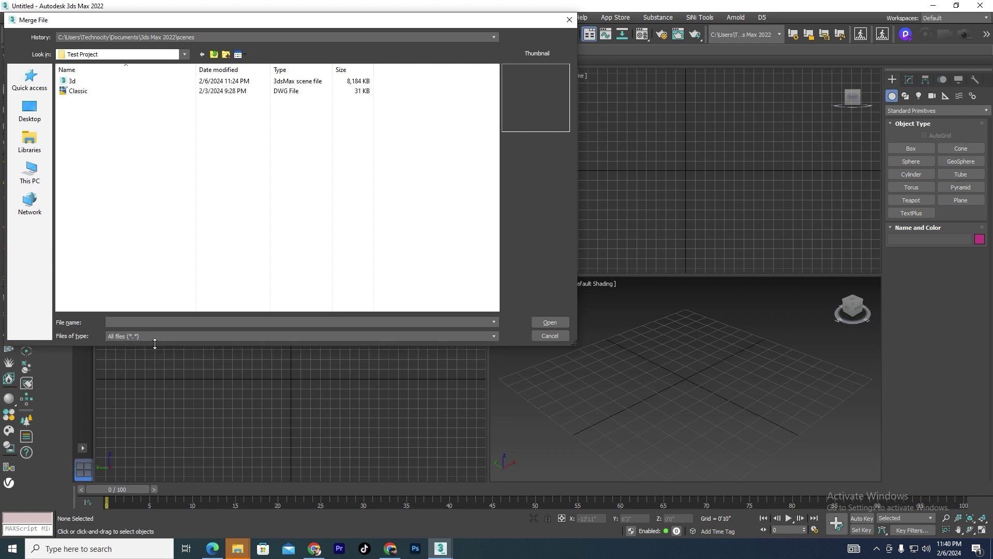
left_click(72, 91)
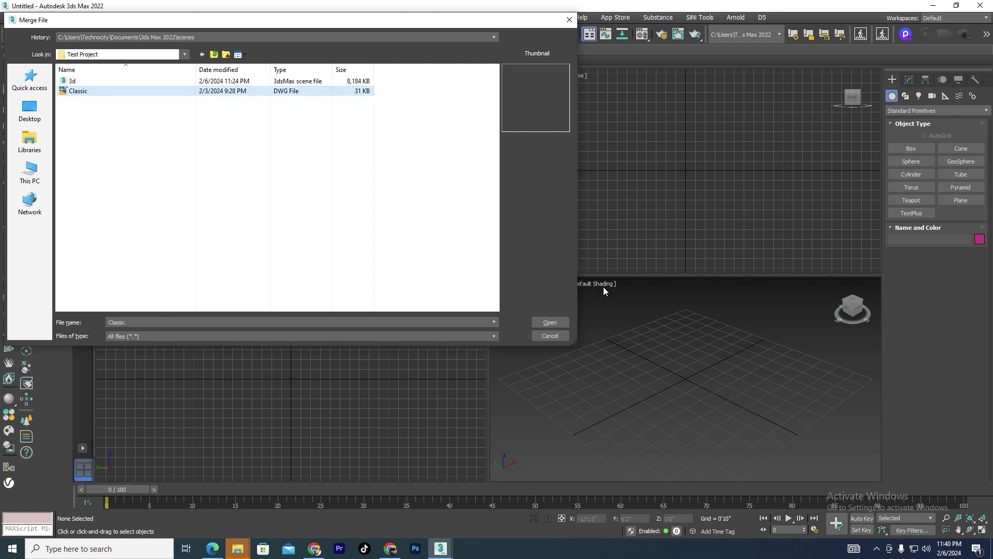
left_click(549, 322)
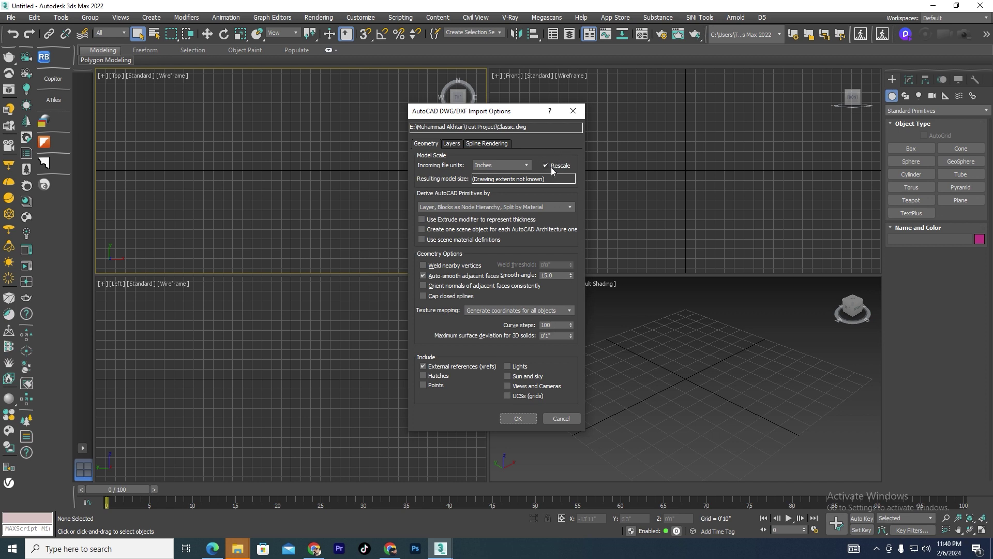
Step: Import the drawing, select the imported shape, and set its X position to 0'0"
left_click(517, 417)
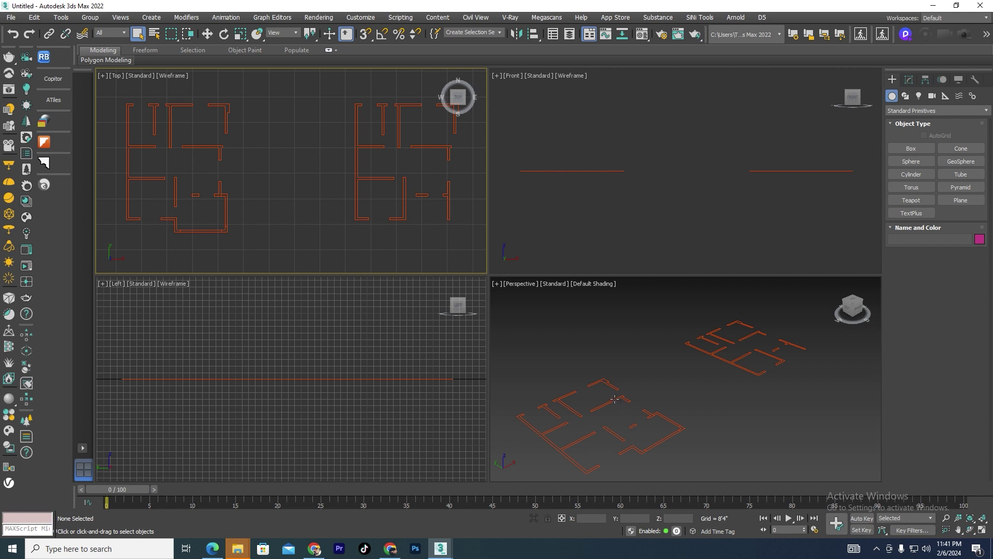
left_click(615, 398)
scroll(641, 355, "down", 3)
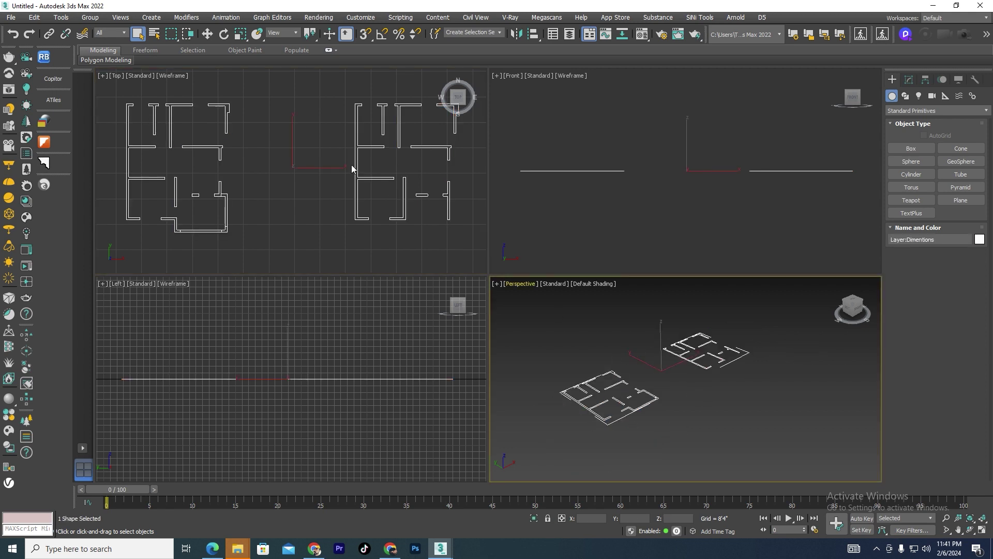
key("w")
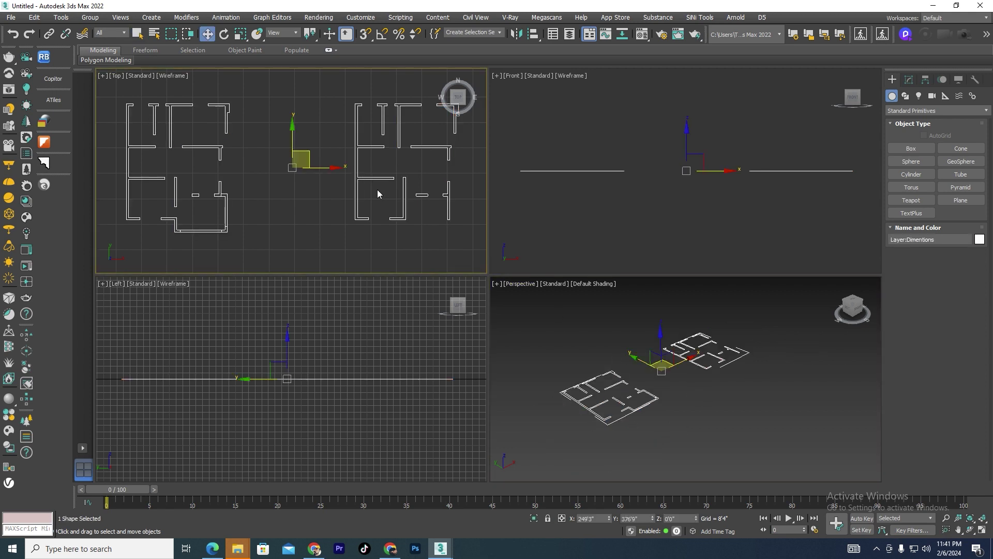
middle_click_drag(386, 229, 369, 211)
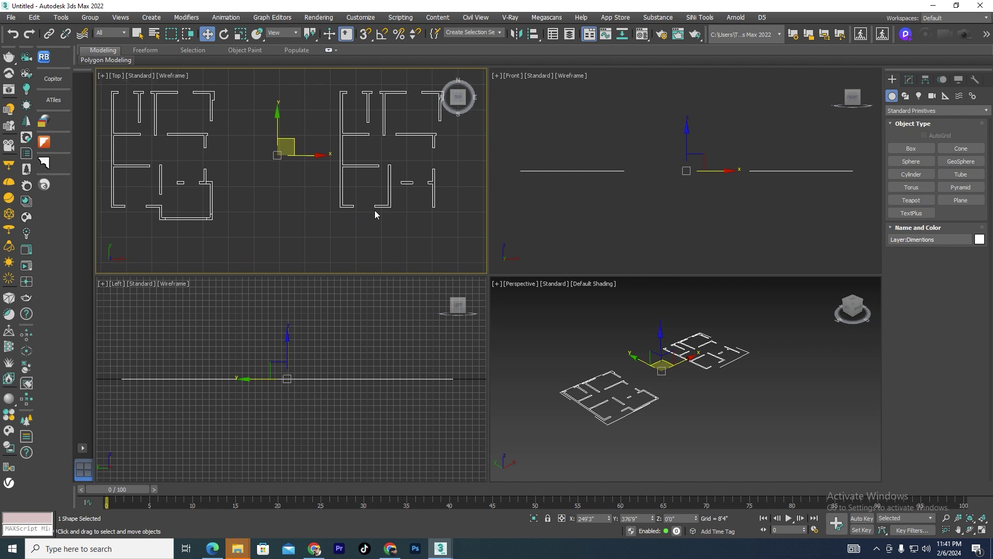
mouse_move(302, 185)
middle_mouse_down()
mouse_move(321, 210)
mouse_move(320, 197)
mouse_move(332, 208)
middle_mouse_up()
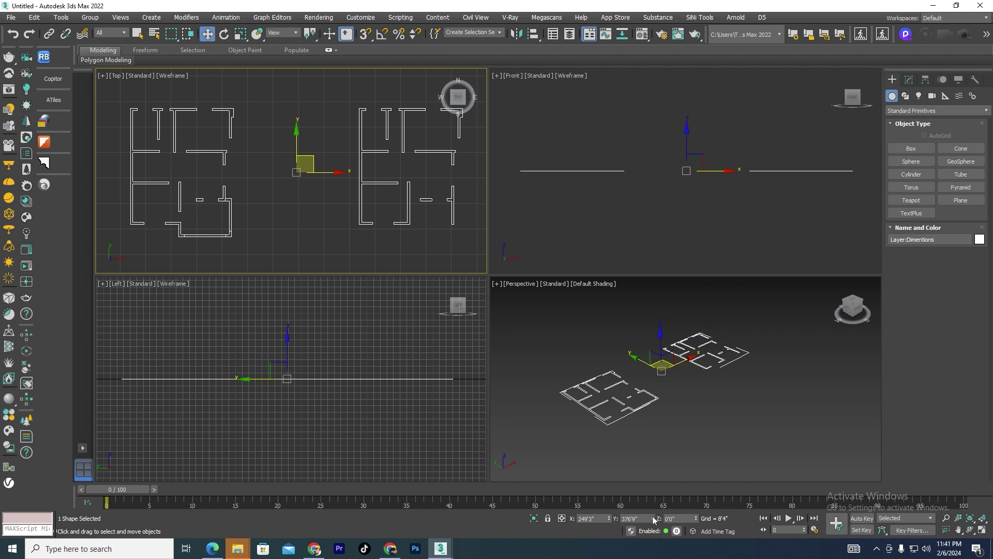
right_click(609, 519)
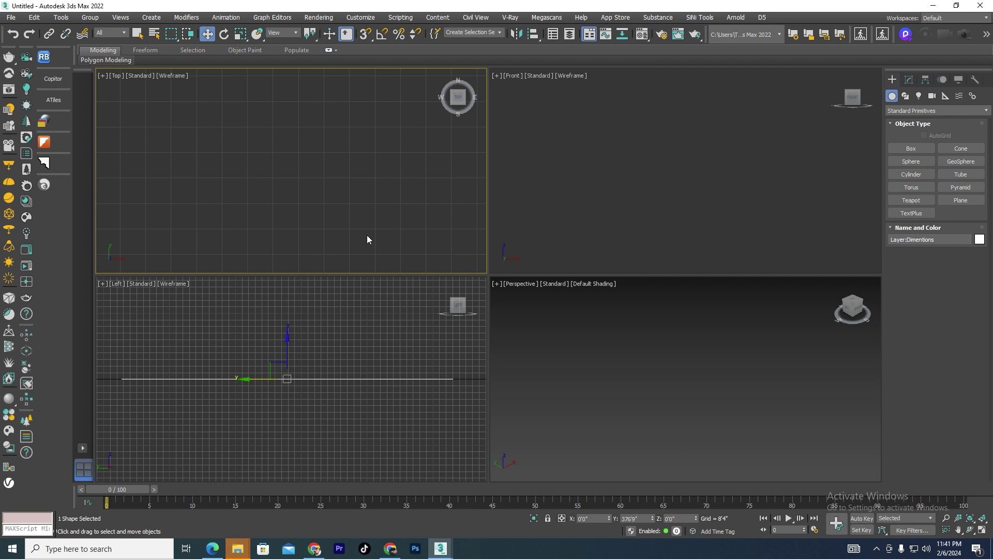
Step: Zero the shape's Y position and zoom extents in Top, Front, Perspective and Left views
right_click(652, 519)
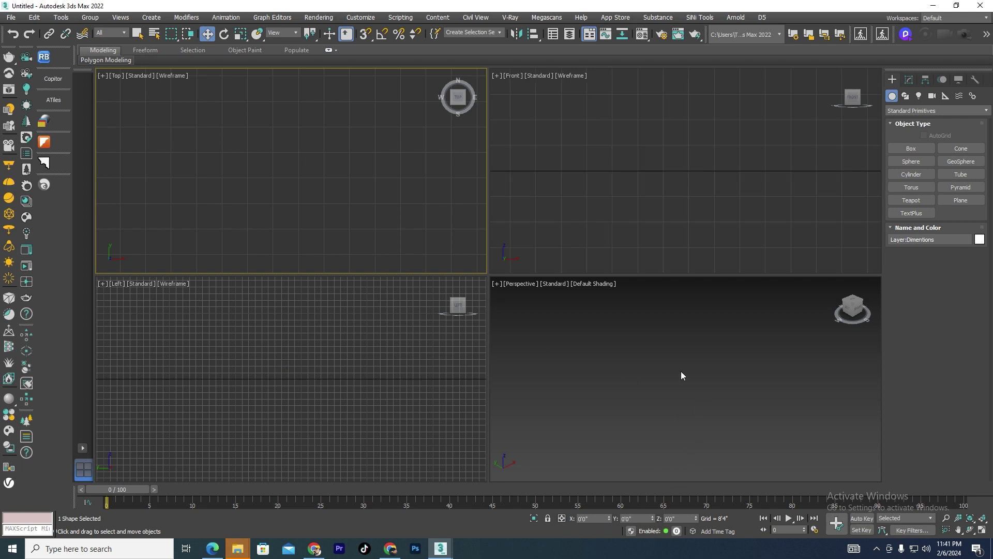
left_click(325, 198)
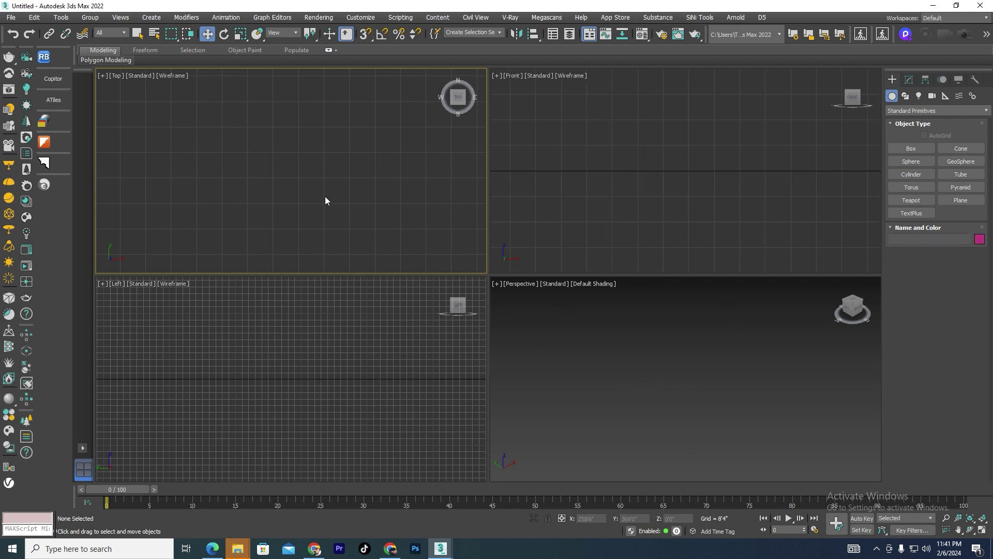
key("z")
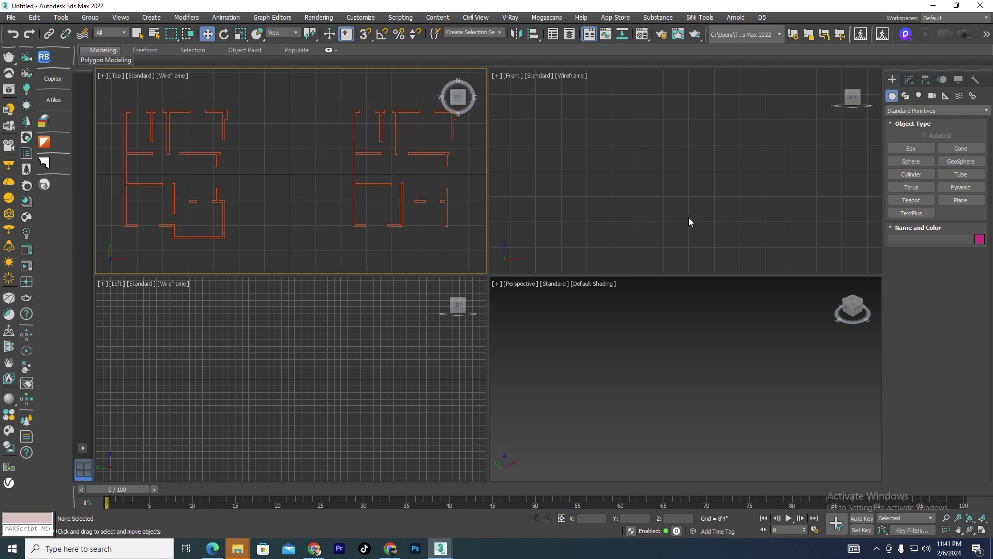
left_click(688, 243)
key("z")
left_click(641, 408)
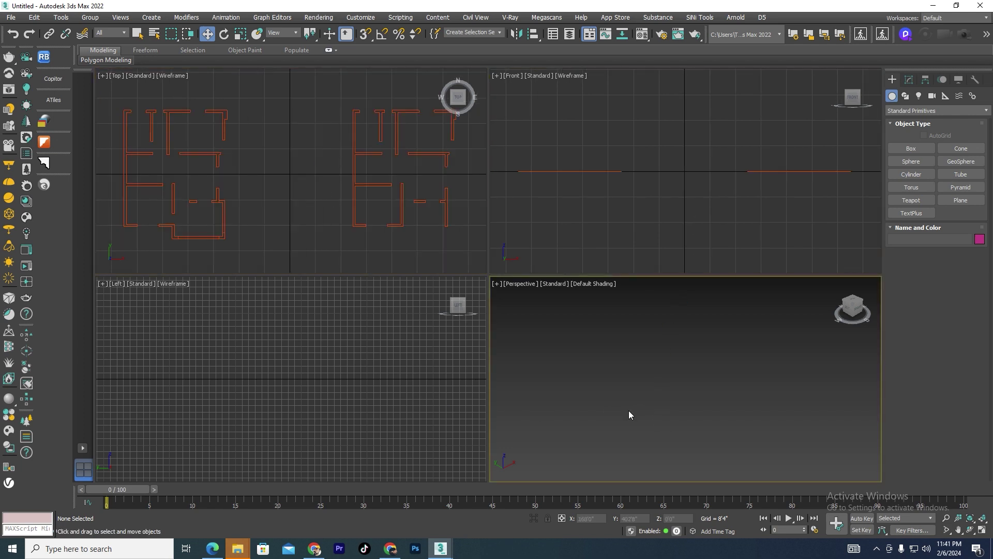
key("z")
left_click(353, 368)
key("z")
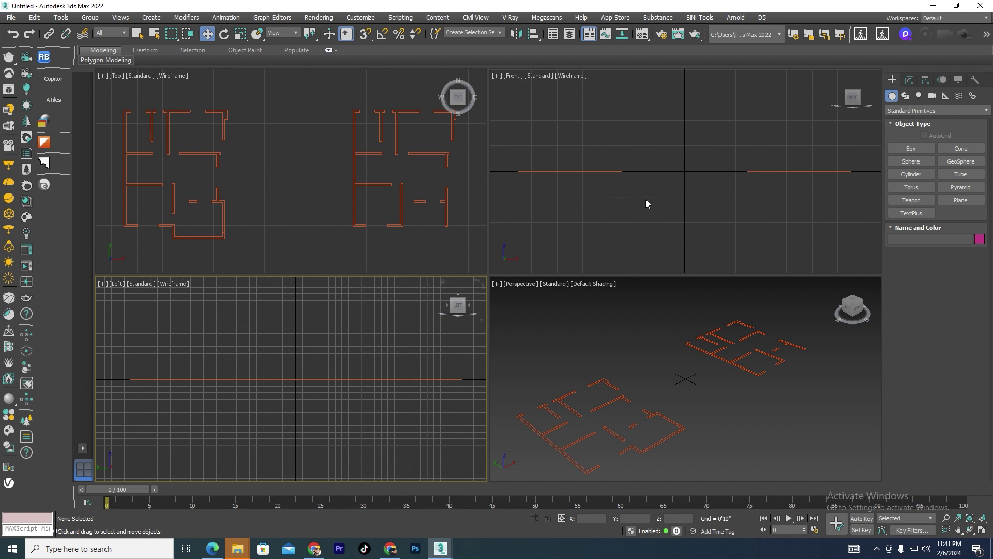
middle_click_drag(384, 200, 356, 174)
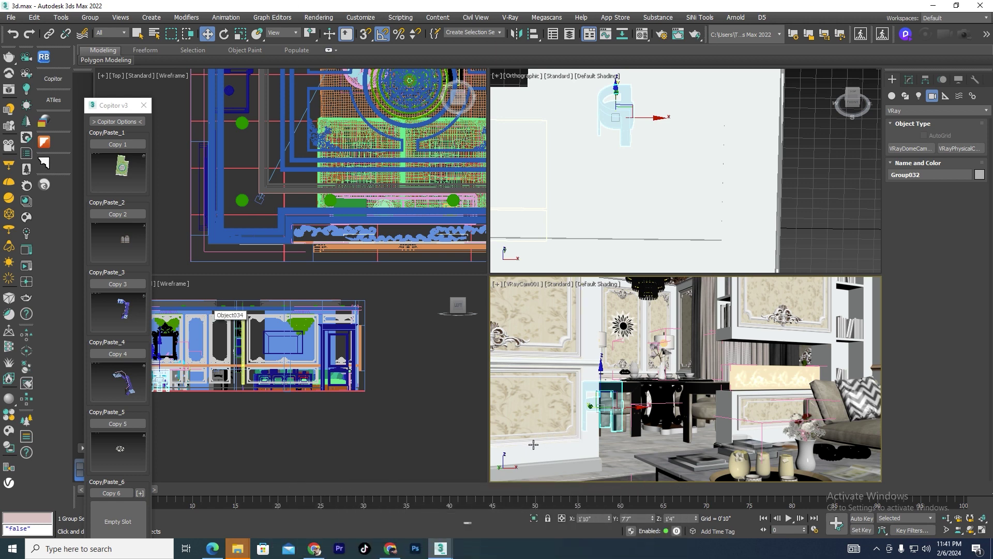
Step: Assign Material #15 from the Material Editor to the Line003 floor edging
left_click(607, 451)
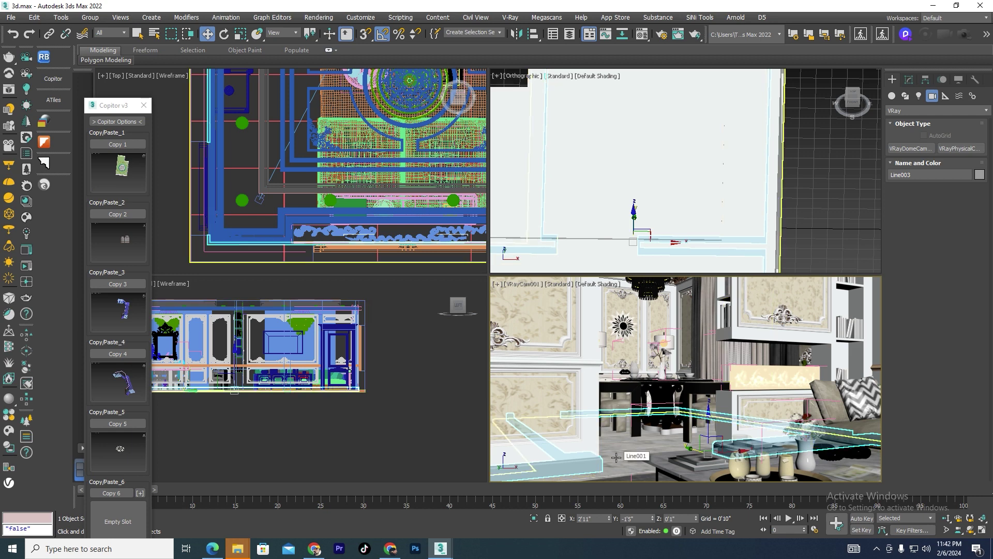
key("m")
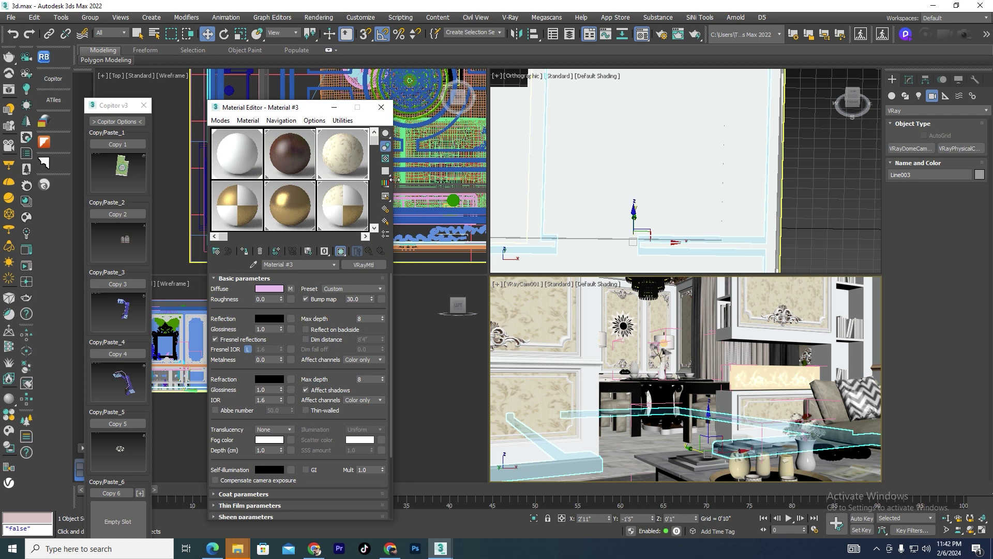
left_click_drag(375, 144, 373, 202)
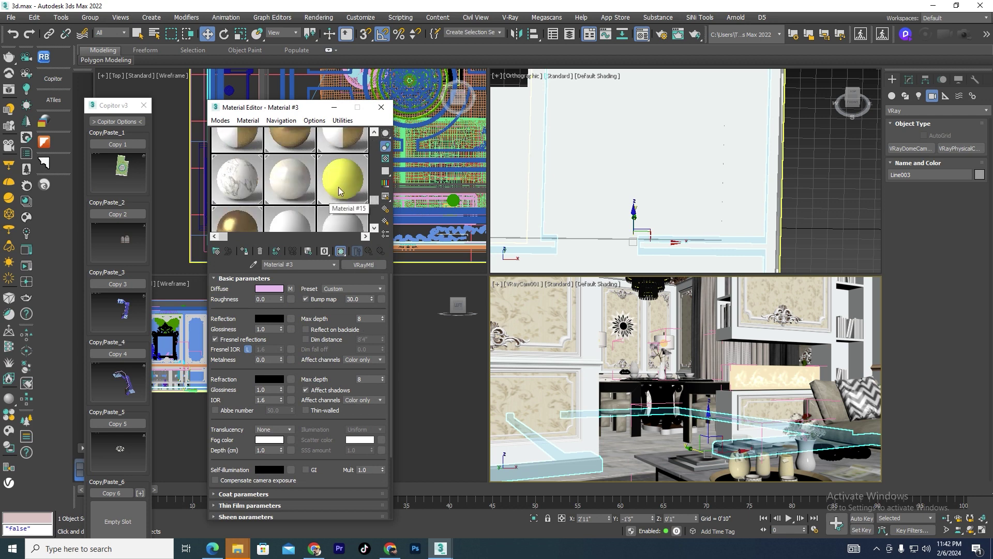
scroll(332, 166, "down", 2)
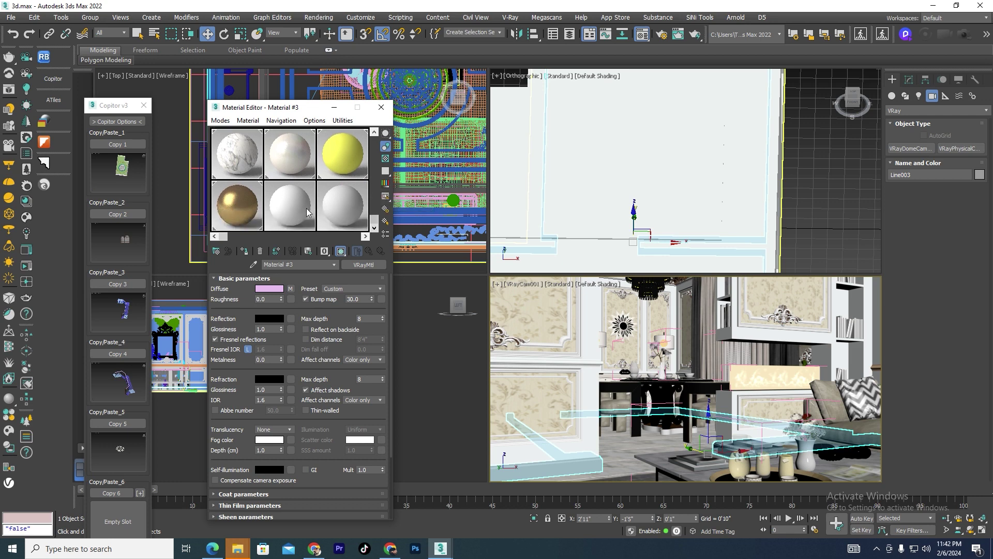
left_click_drag(332, 166, 604, 459)
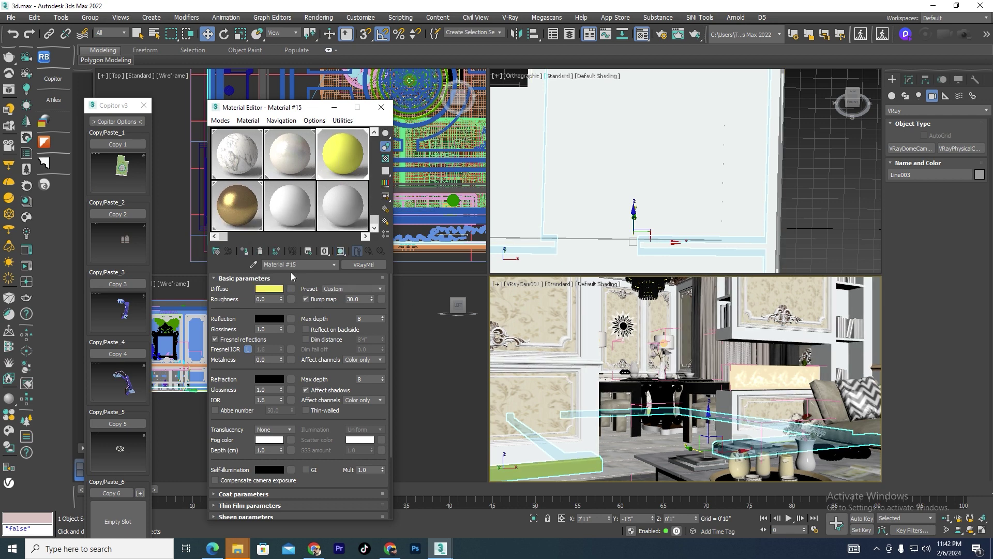
Step: Set Material #15's diffuse colour to blue and close the Material Editor
left_click(271, 288)
left_click(263, 72)
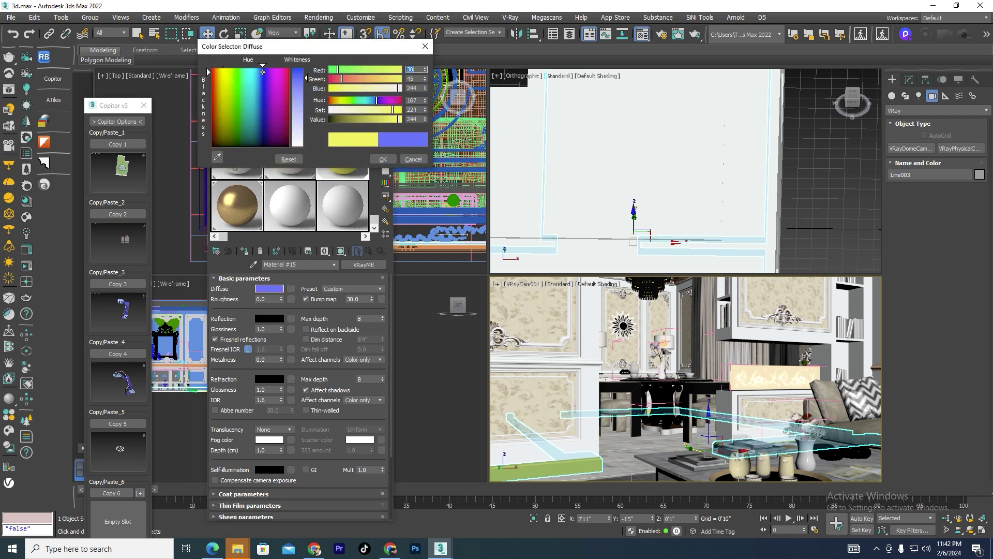
left_click(383, 160)
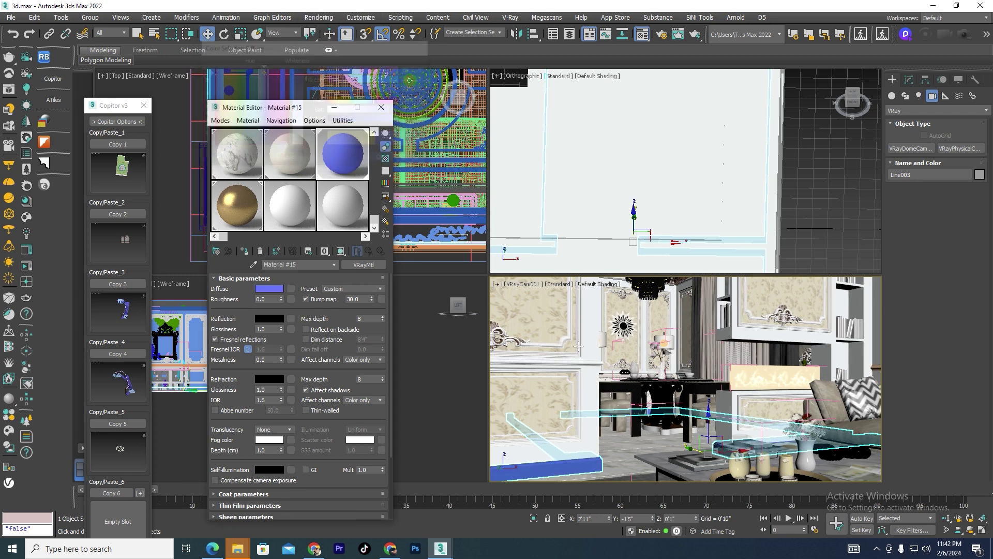
left_click(595, 450)
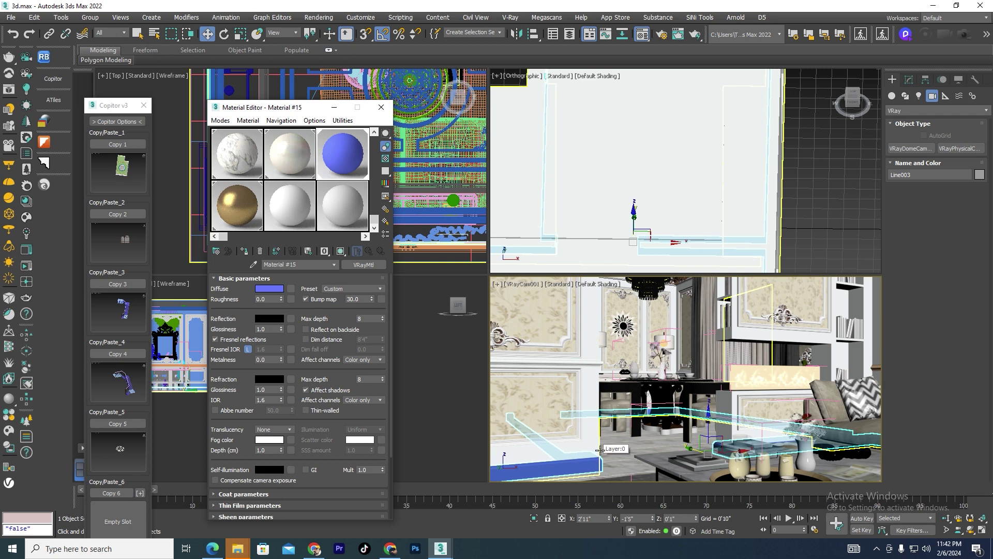
left_click(381, 107)
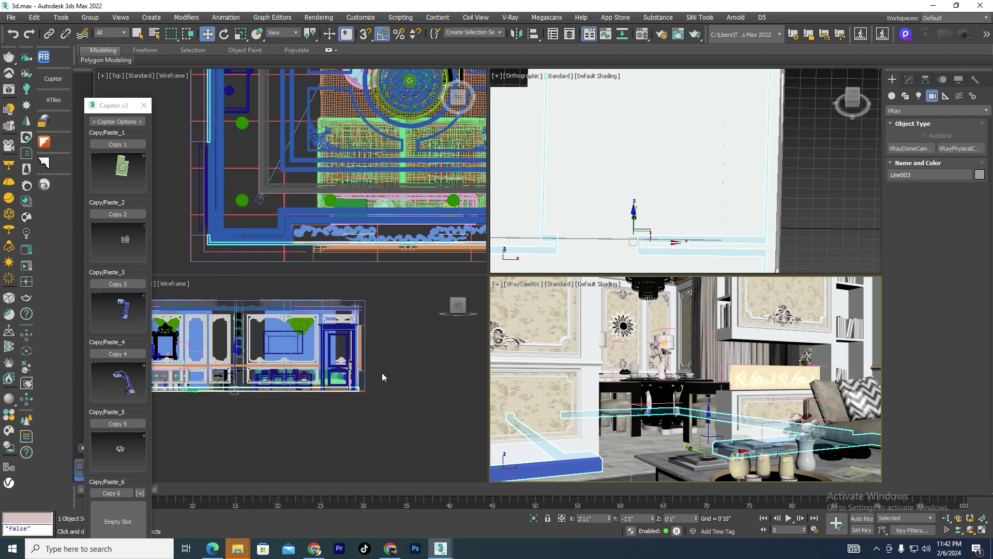
left_click(363, 374)
Step: Isolate the walls and show them in a maximized Top view
middle_click_drag(383, 367, 466, 473, "alt")
left_click(534, 519)
key("alt+w")
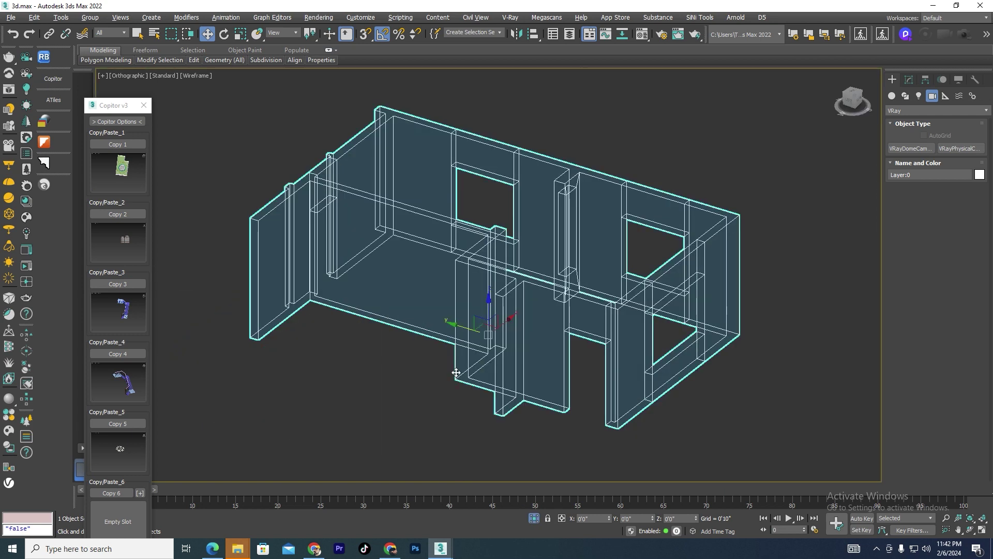
scroll(441, 445, "down", 3)
left_click(696, 431)
key("t")
scroll(430, 250, "down", 5)
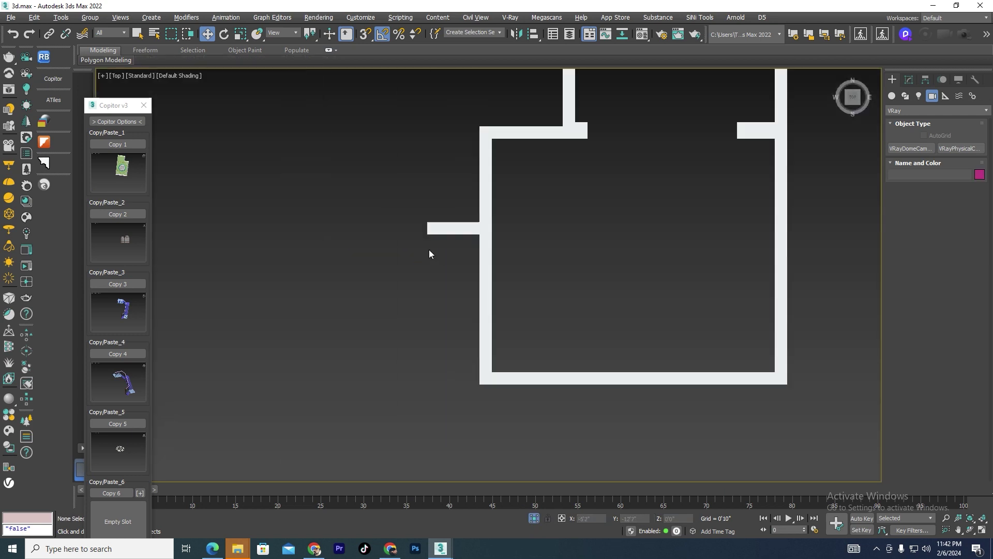
scroll(538, 252, "down", 5)
scroll(477, 266, "up", 5)
scroll(477, 265, "up", 2)
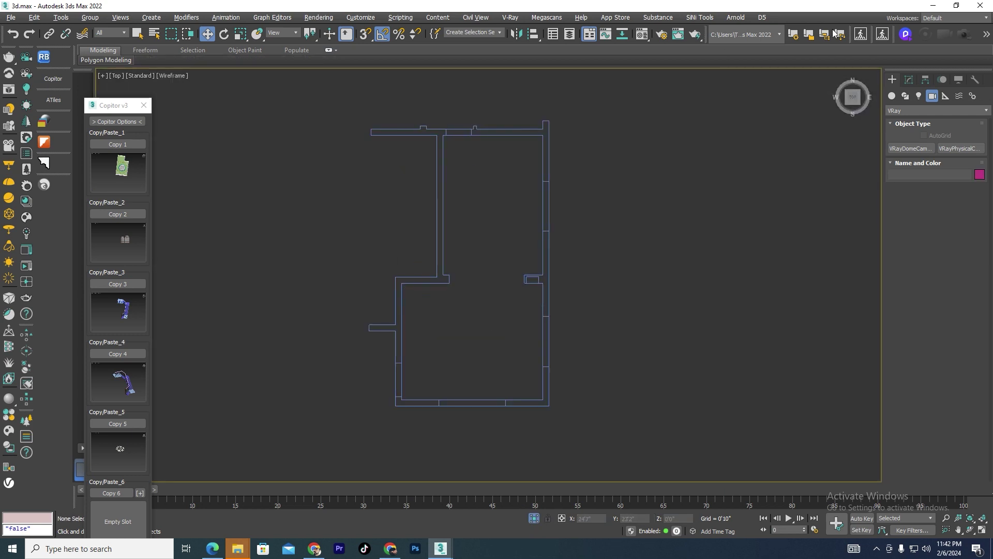
Step: Start a Line spline with Snaps turned on
left_click(910, 81)
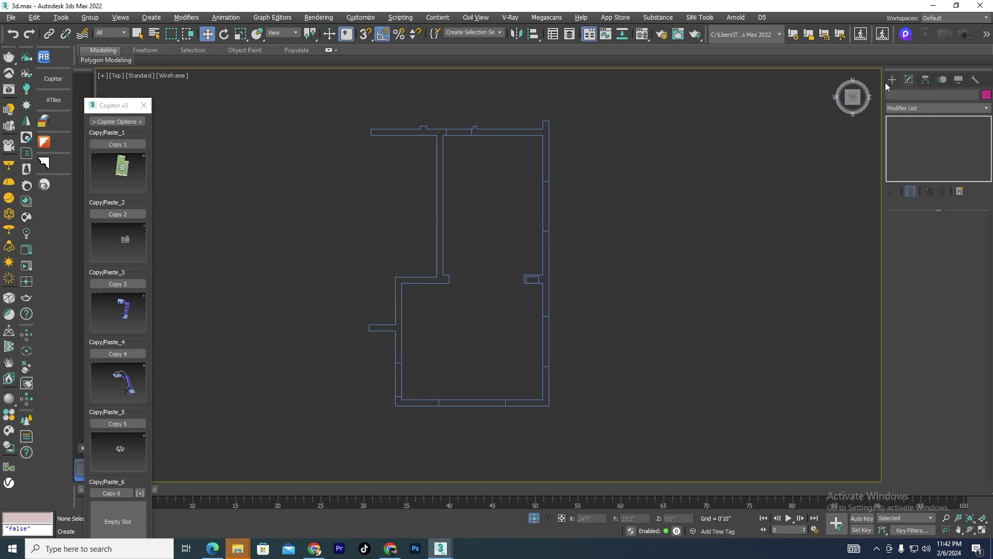
left_click(892, 80)
left_click(905, 96)
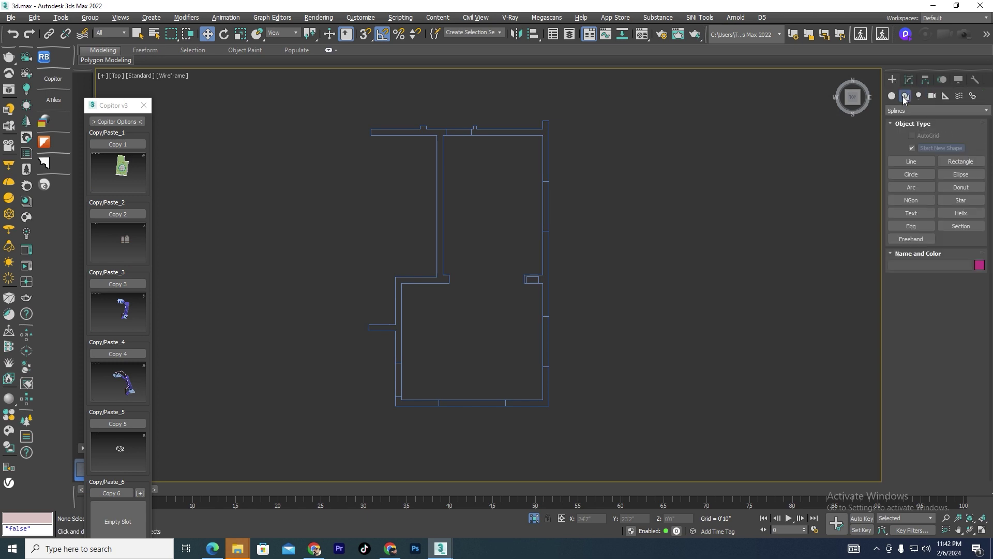
left_click(919, 164)
key("s")
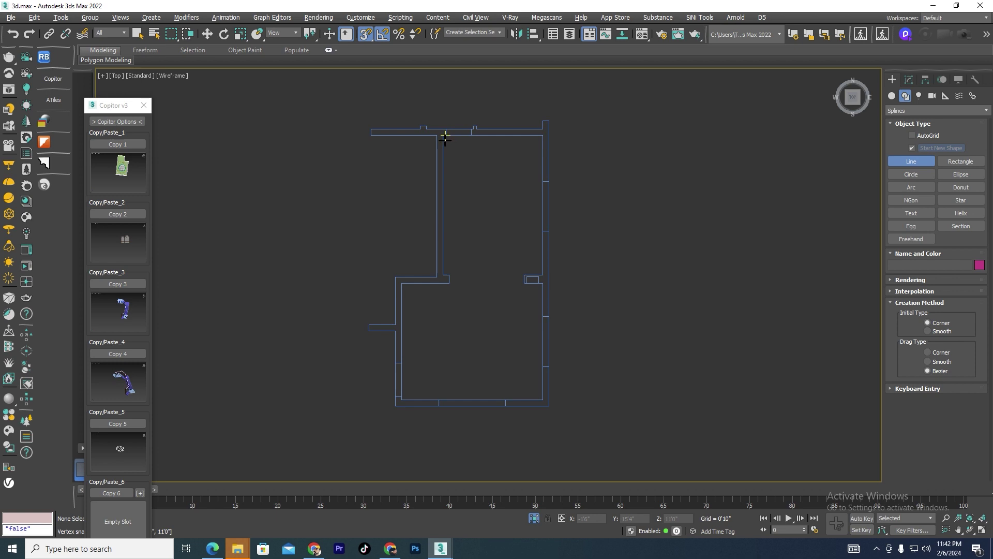
Step: Trace the line along the top and left inner walls, removing one misplaced vertex
left_click(442, 137)
scroll(443, 290, "up", 5)
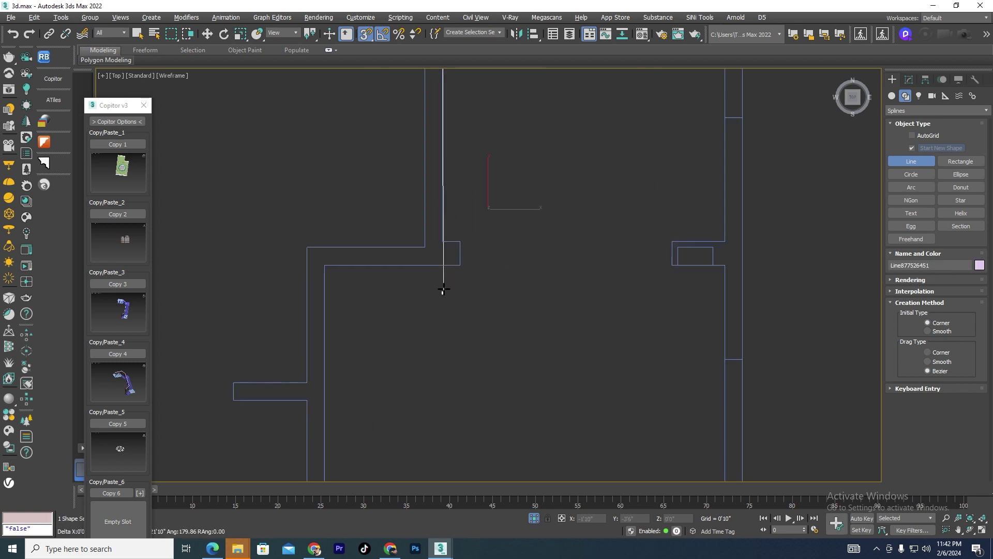
left_click(461, 241)
left_click(460, 264)
left_click(324, 265)
scroll(381, 217, "down", 4)
scroll(368, 300, "up", 3)
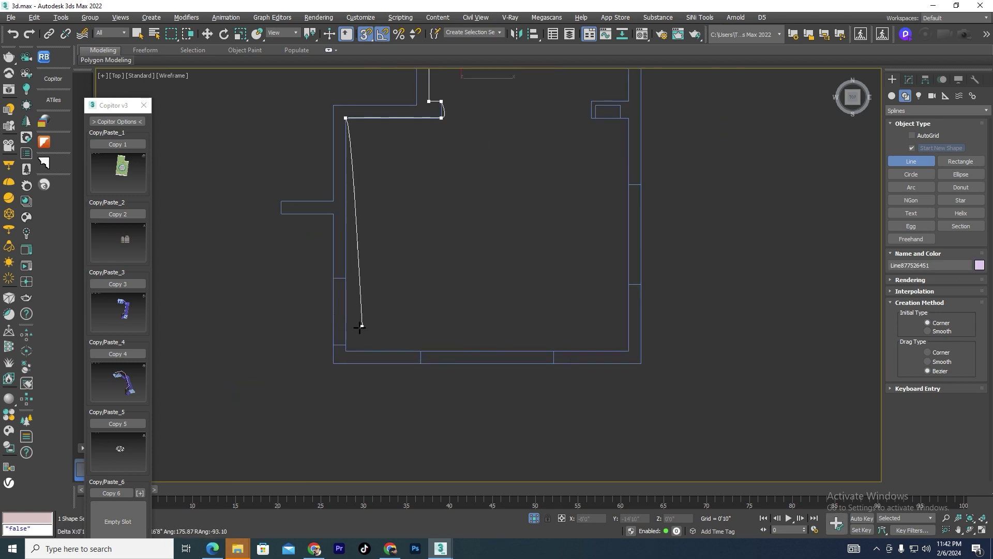
left_click(345, 350)
key("BackSpace")
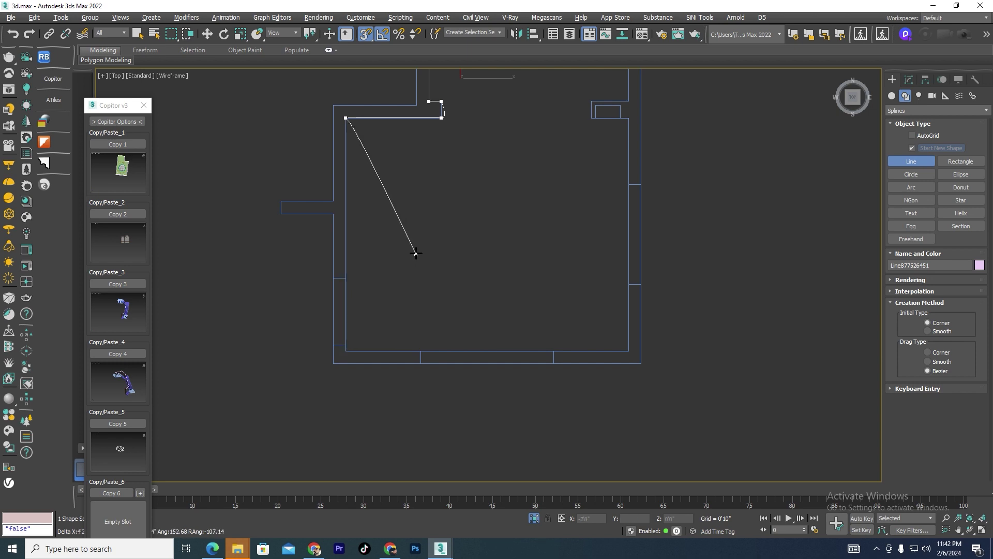
left_click(346, 278)
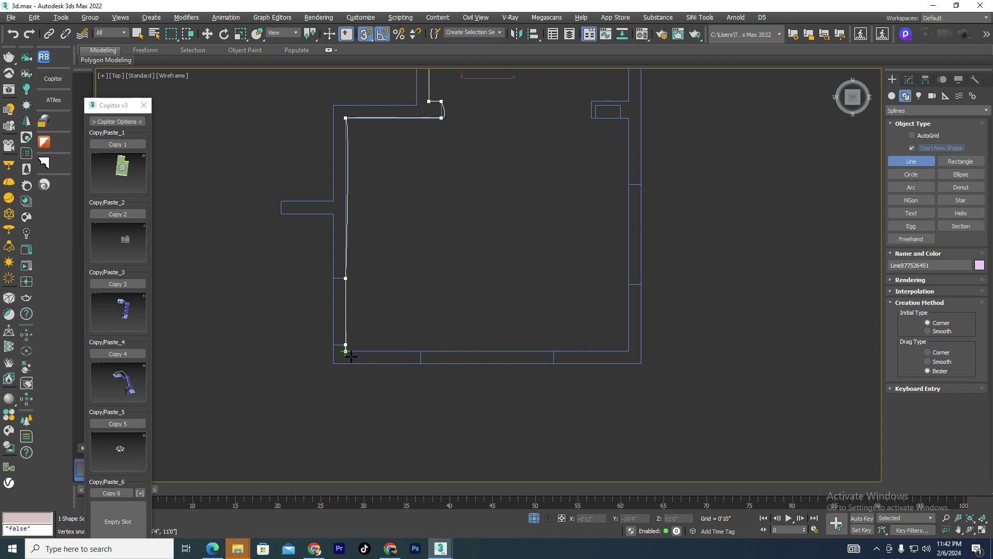
left_click(344, 352)
Step: Continue the outline around the bottom, right and top walls back to the start vertex
left_click(628, 351)
left_click(628, 118)
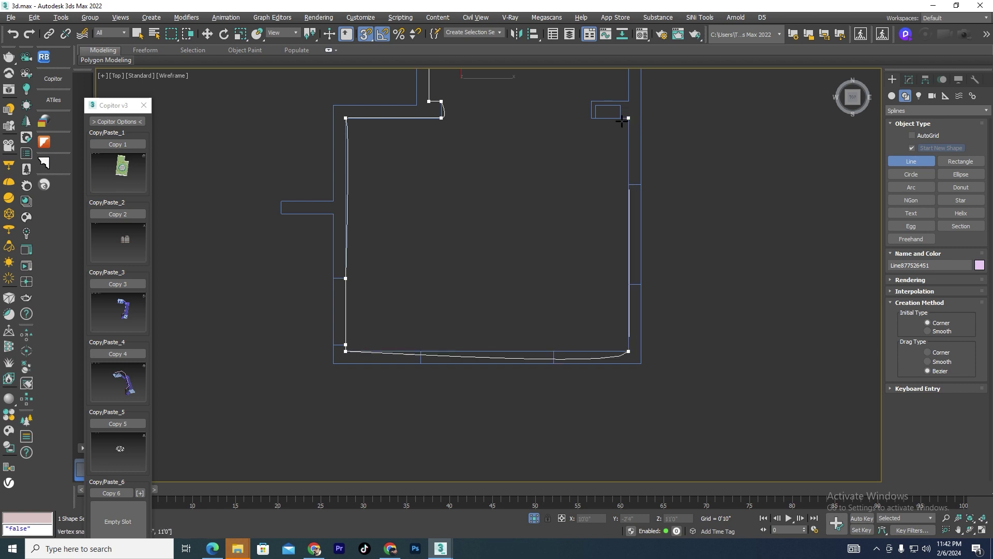
scroll(589, 97, "down", 4)
scroll(590, 169, "up", 5)
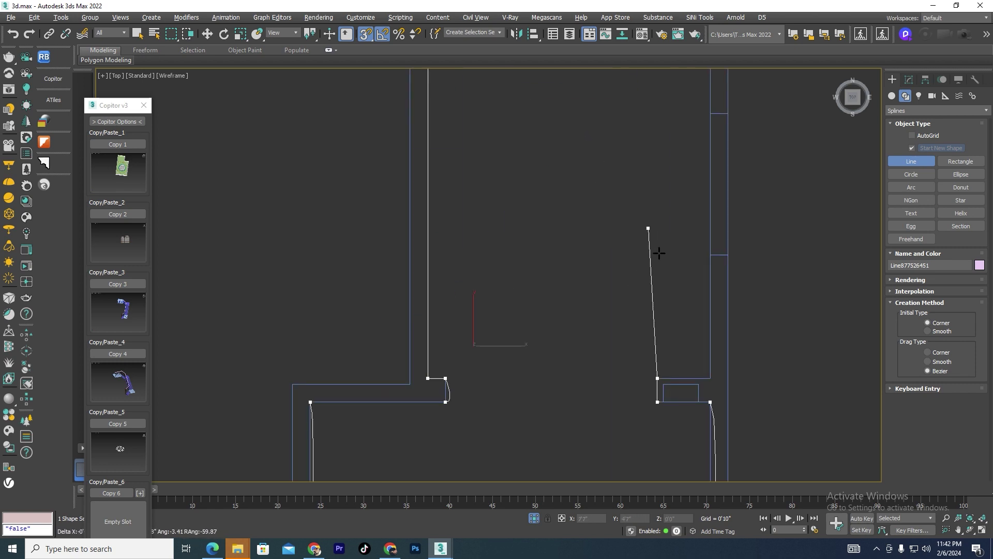
left_click(658, 378)
left_click(710, 378)
scroll(714, 171, "down", 3)
scroll(731, 195, "up", 4)
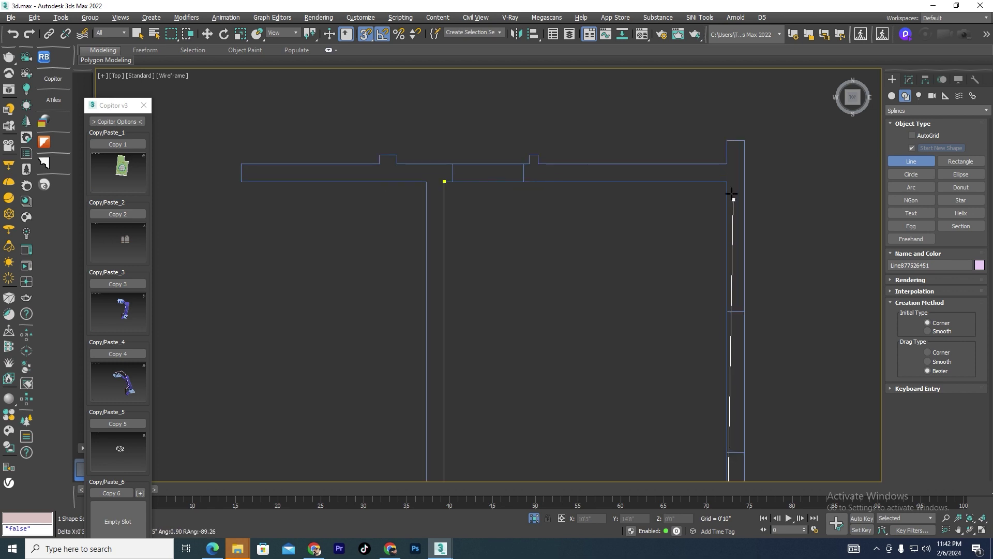
left_click(727, 181)
left_click(524, 181)
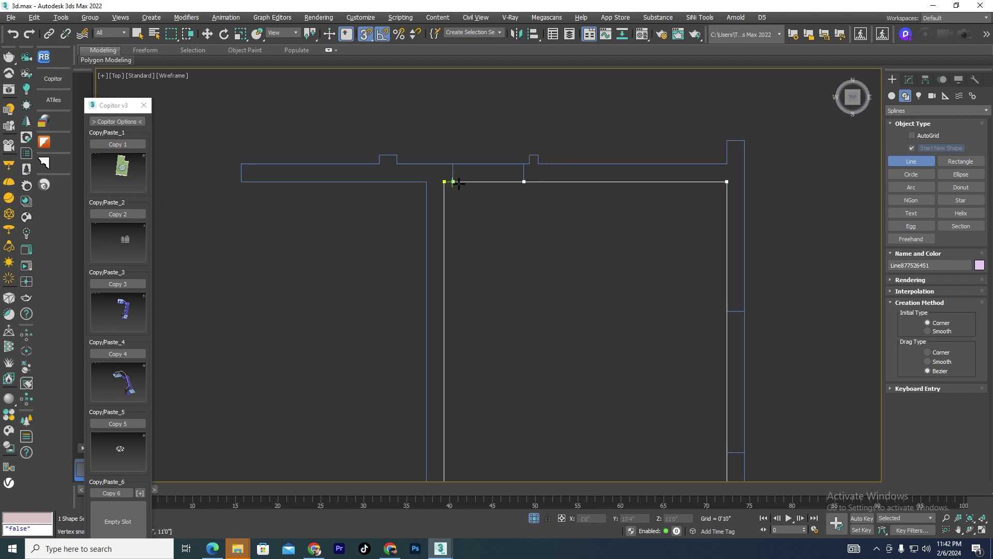
scroll(451, 195, "up", 5)
left_click(424, 151)
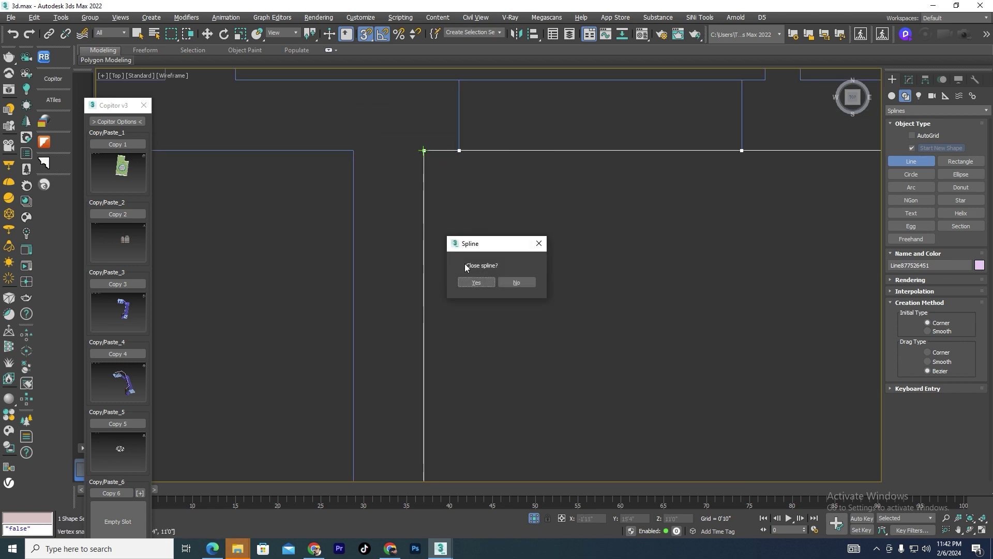
Step: Close the spline, then select all its vertices and change their vertex type
left_click(476, 282)
left_click(909, 82)
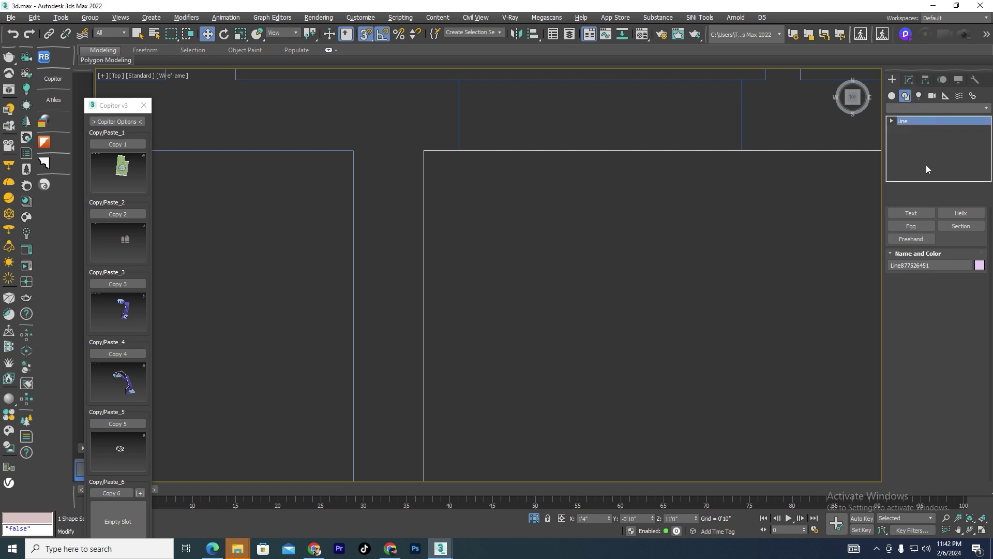
left_click(923, 244)
scroll(462, 167, "down", 5)
scroll(462, 170, "down", 3)
left_click_drag(628, 146, 448, 299)
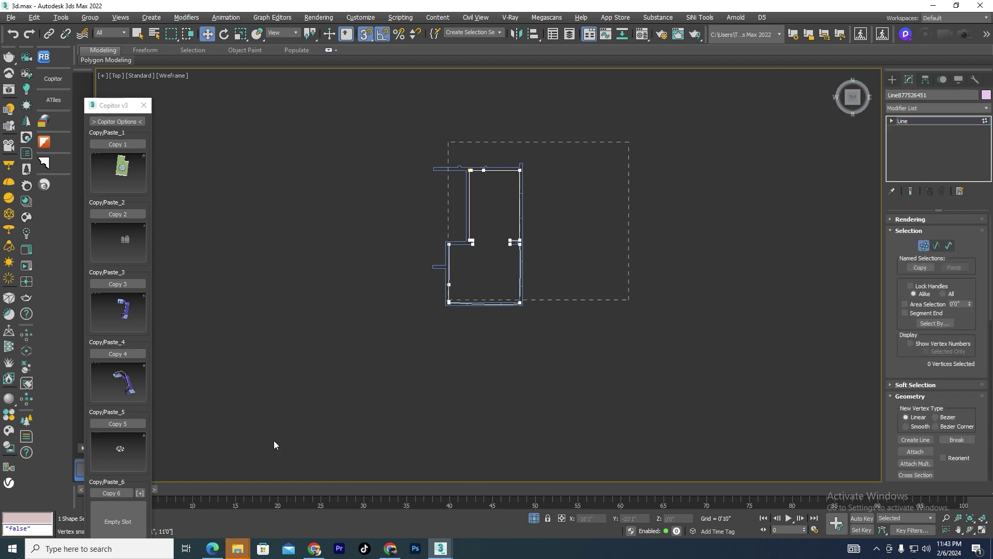
right_click(435, 235)
left_click(414, 173)
scroll(473, 181, "up", 5)
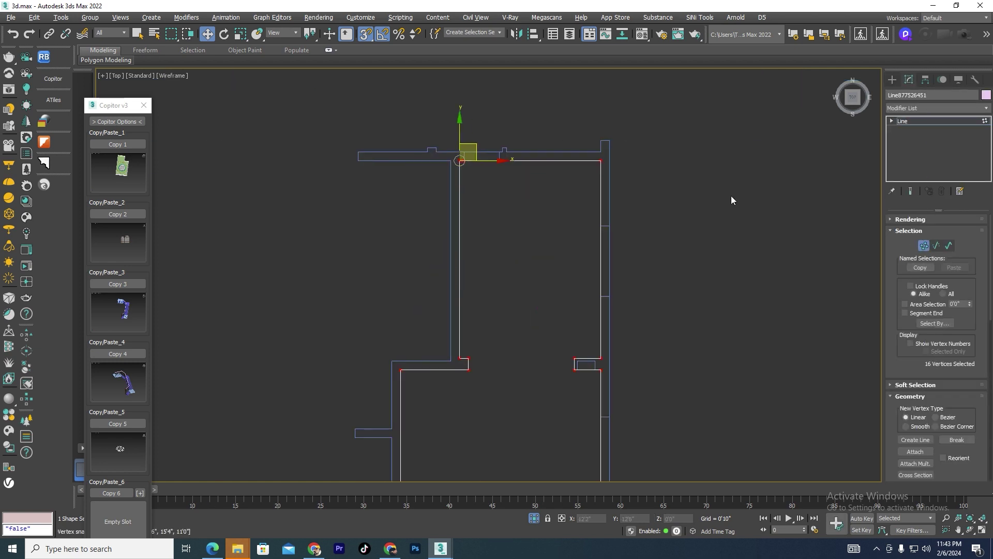
Step: Select and deselect the top segment, exit sub-object mode, and orbit to view the walls
left_click(936, 246)
scroll(470, 199, "up", 4)
left_click(465, 108)
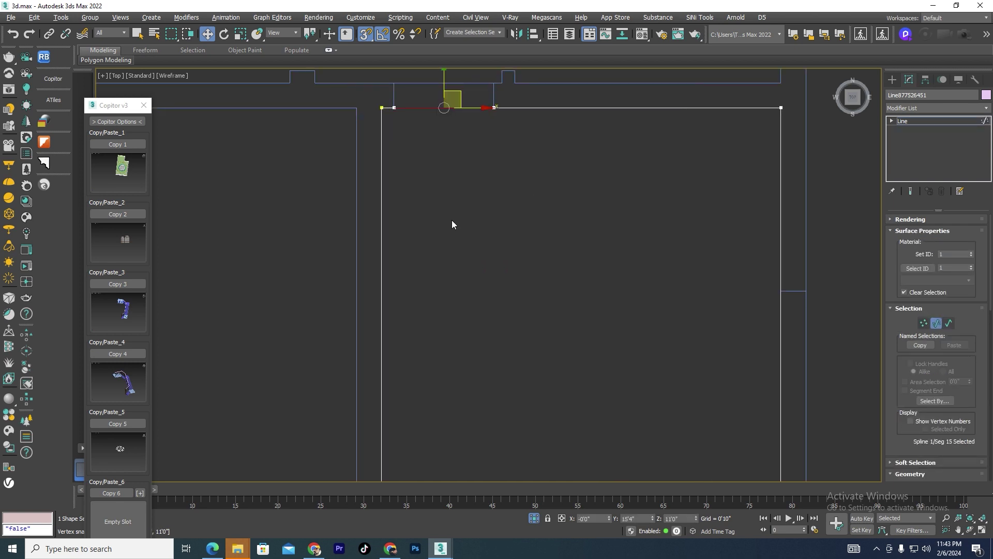
left_click(457, 224)
scroll(527, 174, "down", 6)
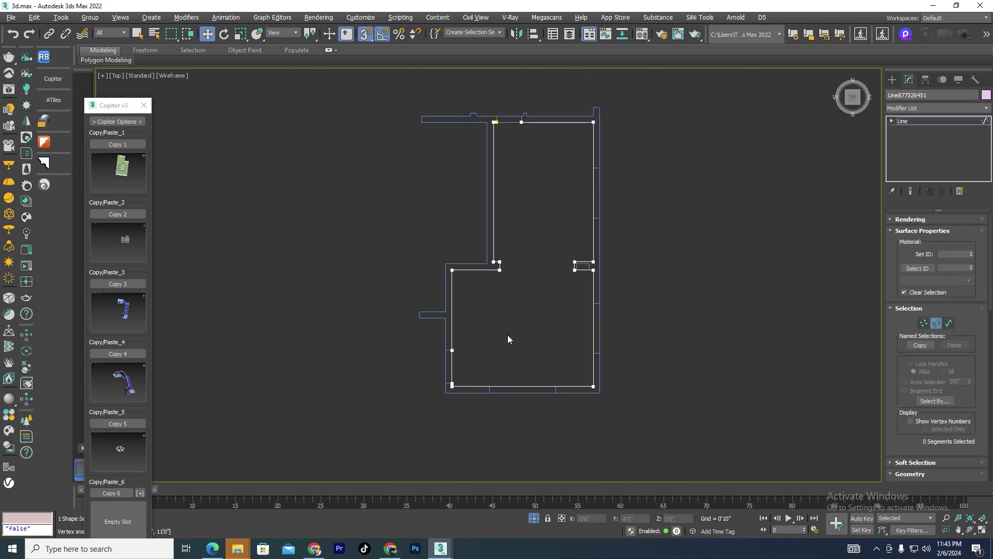
scroll(497, 346, "up", 6)
scroll(445, 342, "down", 6)
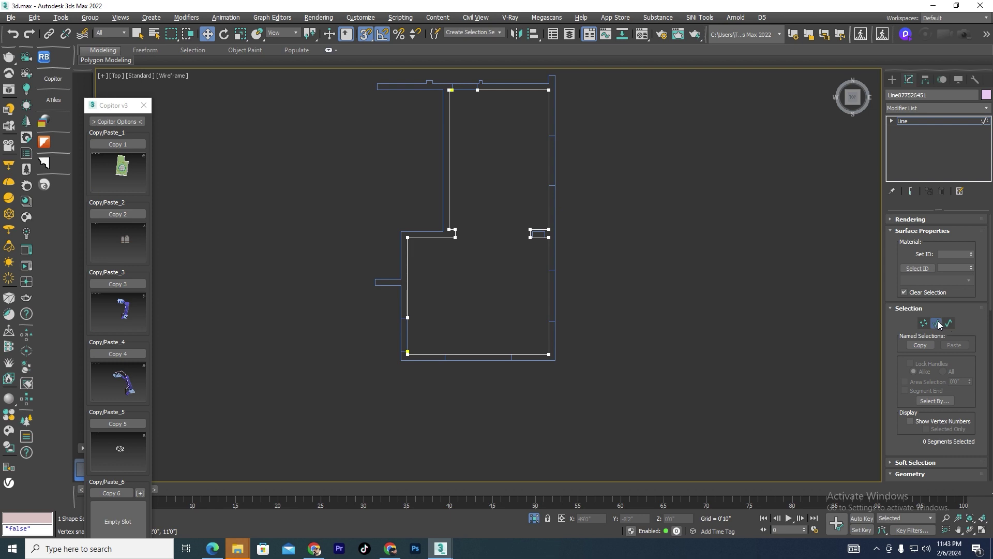
left_click(940, 324)
scroll(494, 290, "down", 4)
middle_click_drag(494, 290, 544, 210, "alt")
scroll(505, 289, "up", 3)
Step: Snap the outline line into position at the walls, checking it in shaded and wireframe display
key("F3")
scroll(505, 289, "up", 4)
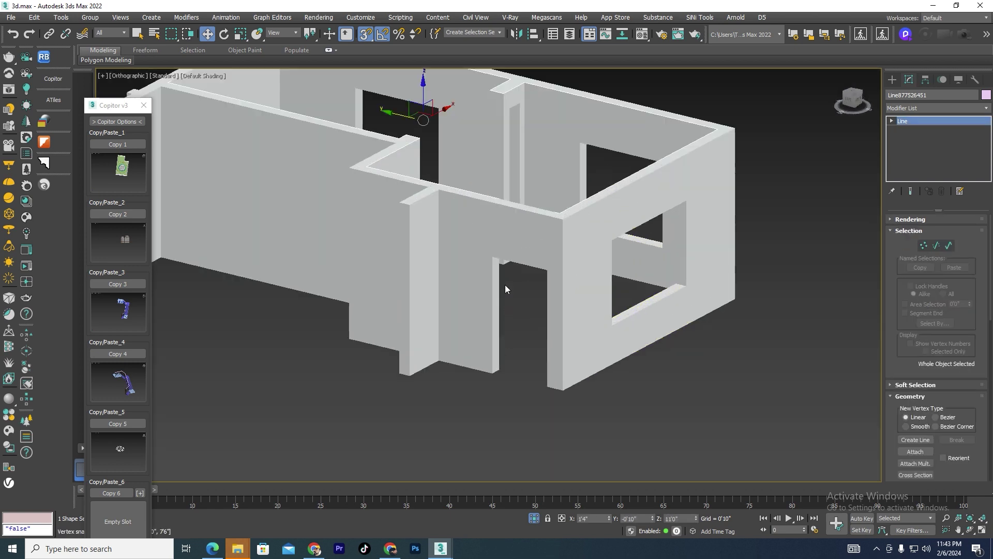
scroll(505, 288, "down", 2)
scroll(520, 294, "down", 2)
key("F3")
scroll(507, 269, "down", 3)
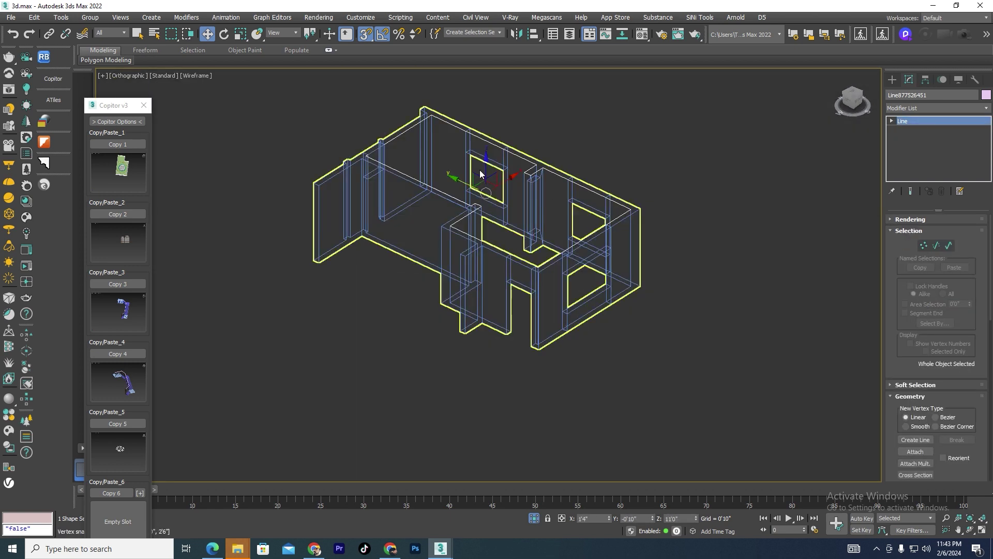
scroll(480, 174, "up", 2)
left_click_drag(483, 177, 695, 328)
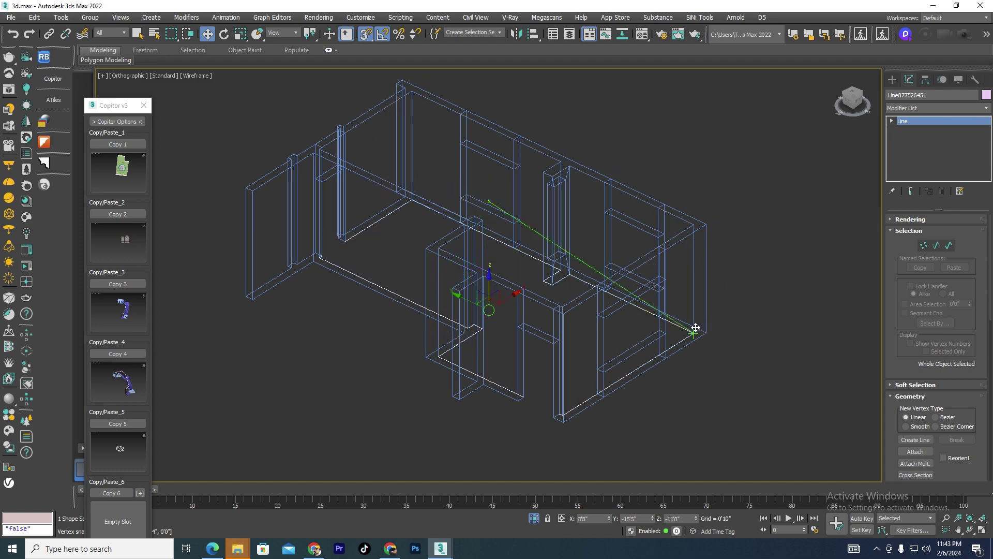
key("F3")
middle_click_drag(637, 360, 557, 164, "alt")
scroll(558, 164, "up", 3)
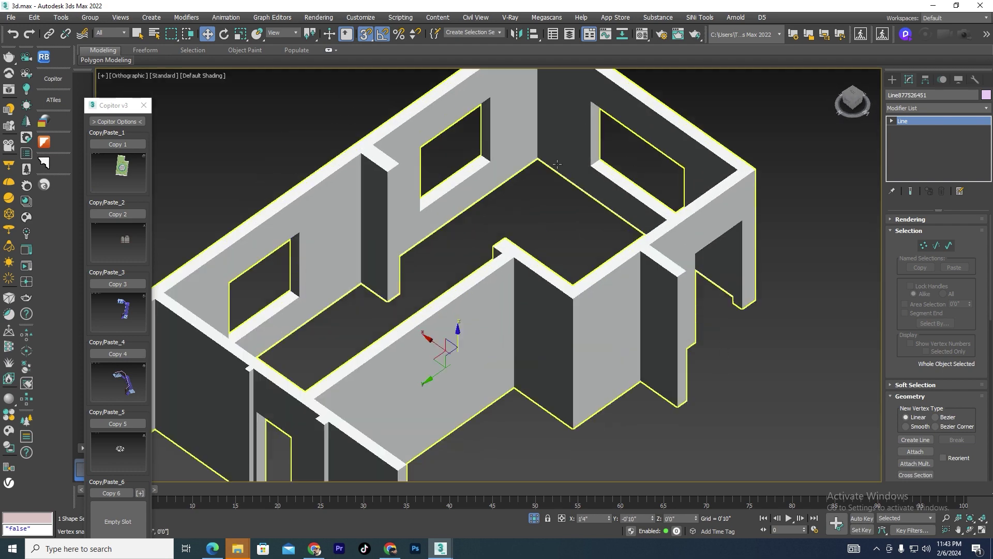
scroll(557, 164, "up", 5)
Step: Enable the line in renderer and viewport with a Rectangular 0'6" by 0'2" section
left_click(895, 219)
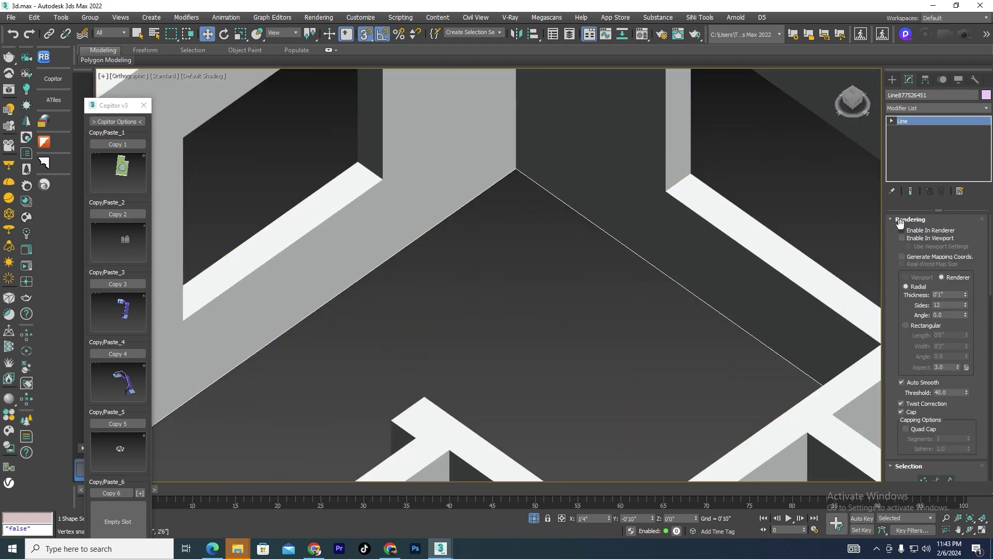
left_click(901, 230)
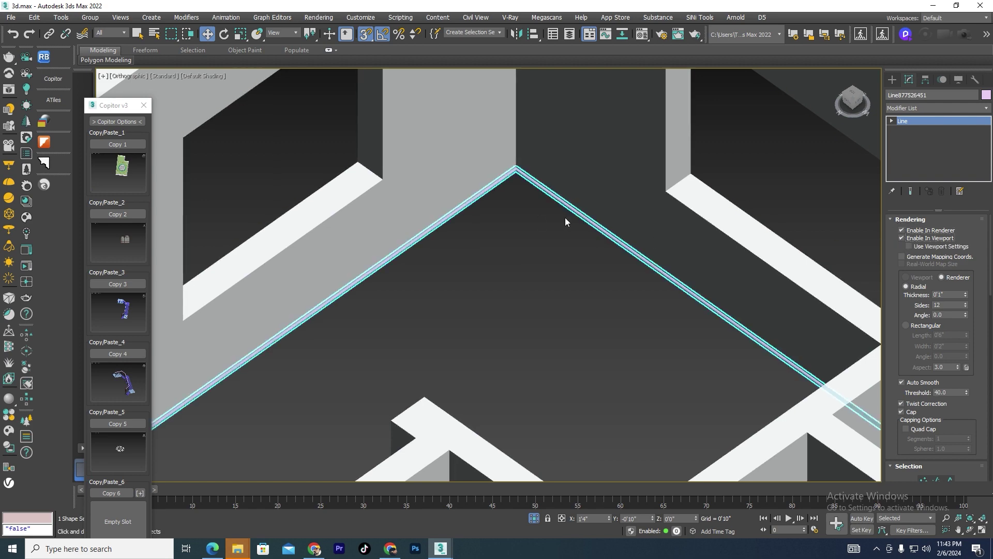
left_click(907, 324)
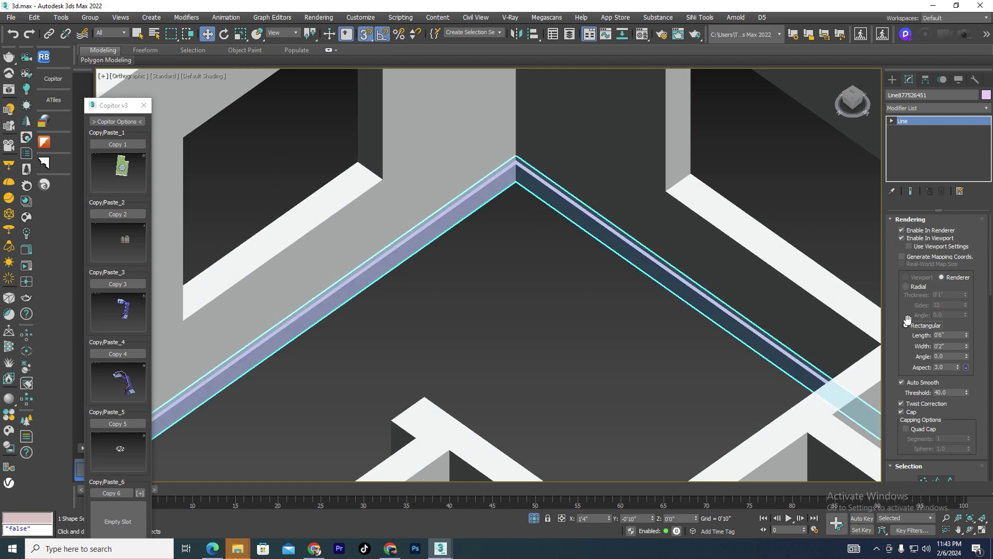
scroll(565, 216, "down", 5)
scroll(565, 215, "up", 1)
Step: In a wireframe Front view, raise the strip 0'2" vertically
key("f")
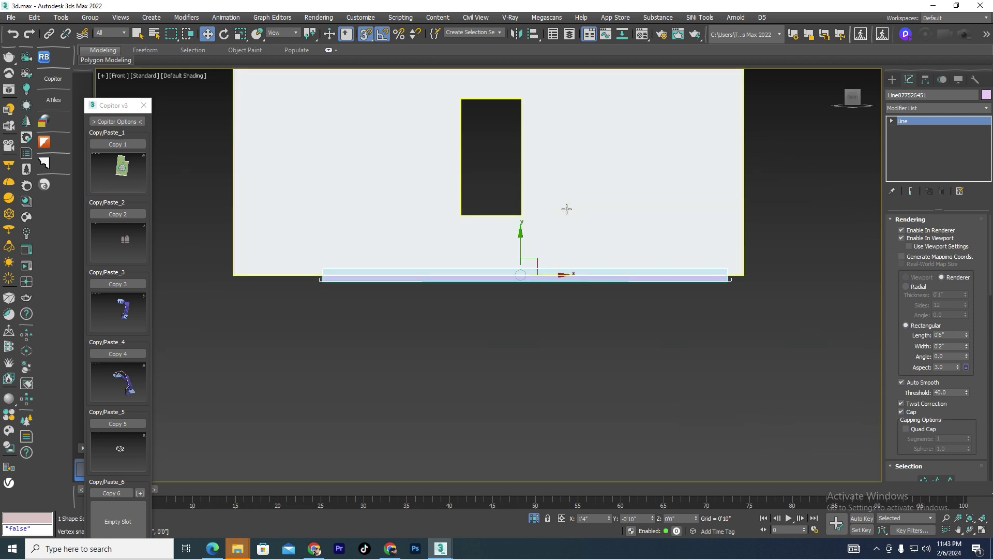
key("F3")
scroll(565, 210, "down", 4)
scroll(548, 222, "up", 4)
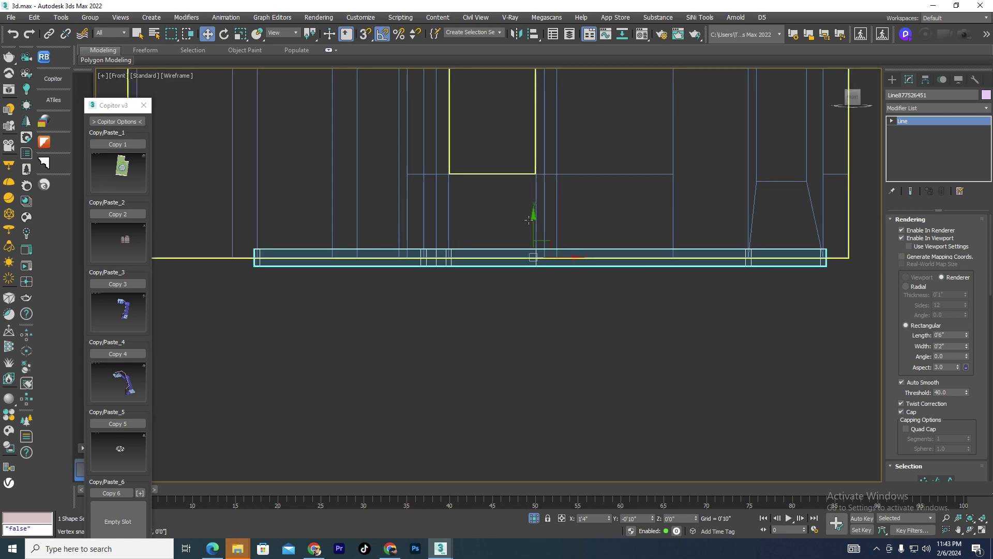
scroll(528, 220, "up", 2)
left_click_drag(537, 230, 545, 235)
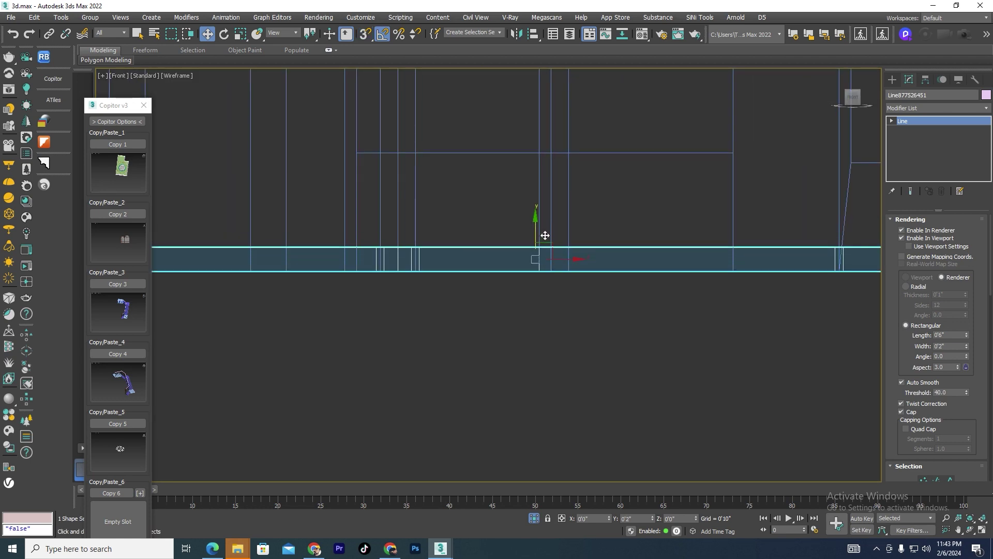
Step: Orbit and pan around the shaded room to inspect the strip, cancelling the autosave
middle_click_drag(572, 215, 597, 264, "alt")
key("F3")
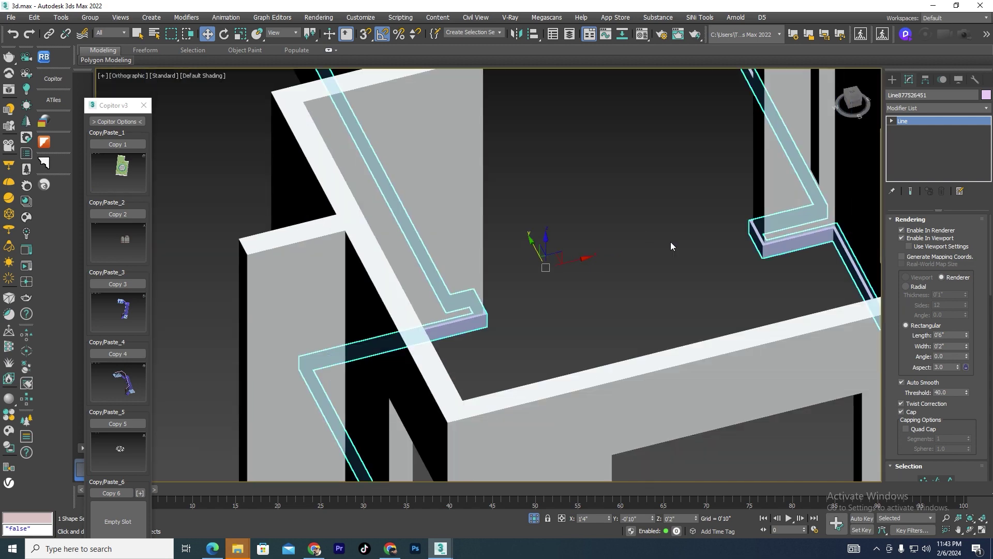
middle_click_drag(671, 246, 524, 324, "alt")
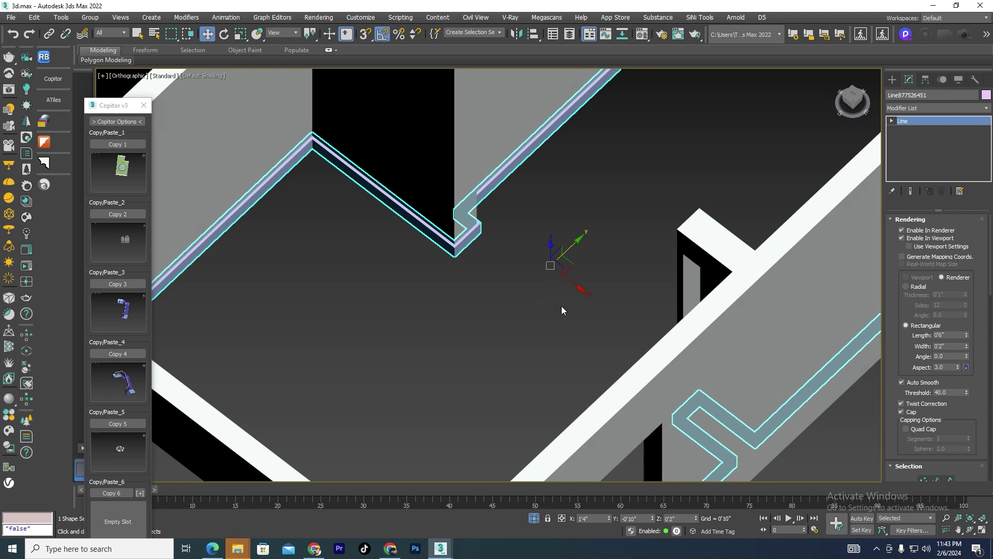
middle_click_drag(560, 306, 516, 313)
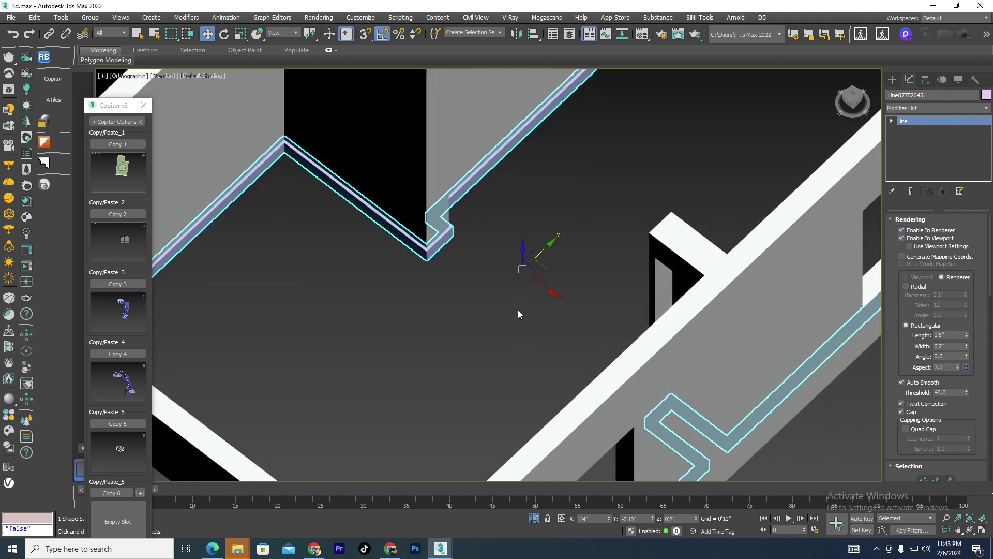
middle_click_drag(513, 343, 494, 344, "alt")
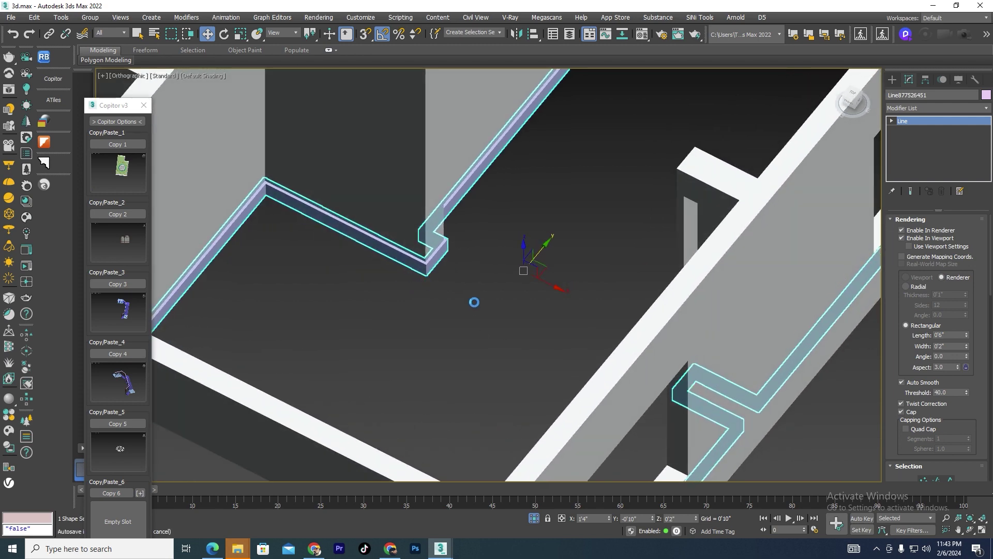
key("Escape")
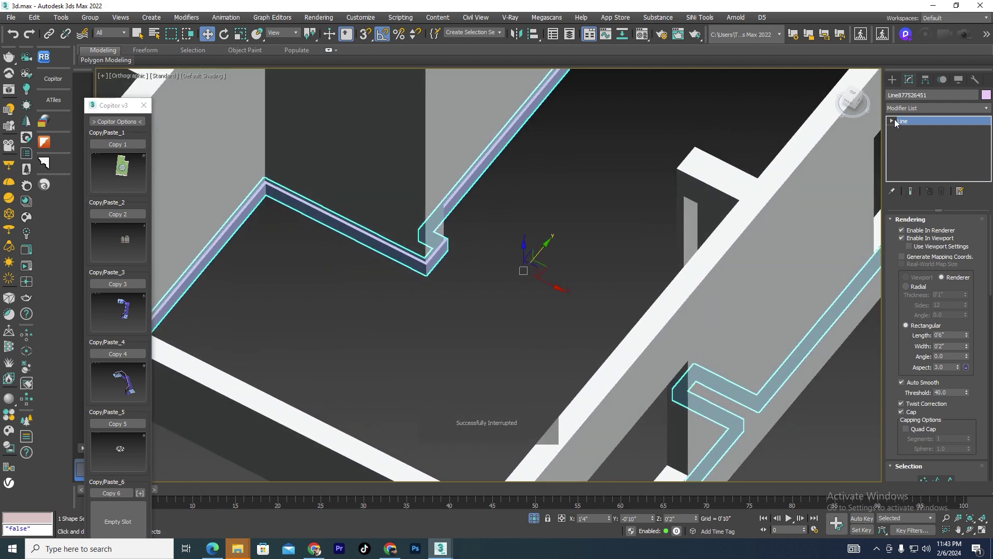
Step: Reselect the outline line and turn off its Enable In Viewport thick display
left_click(483, 278)
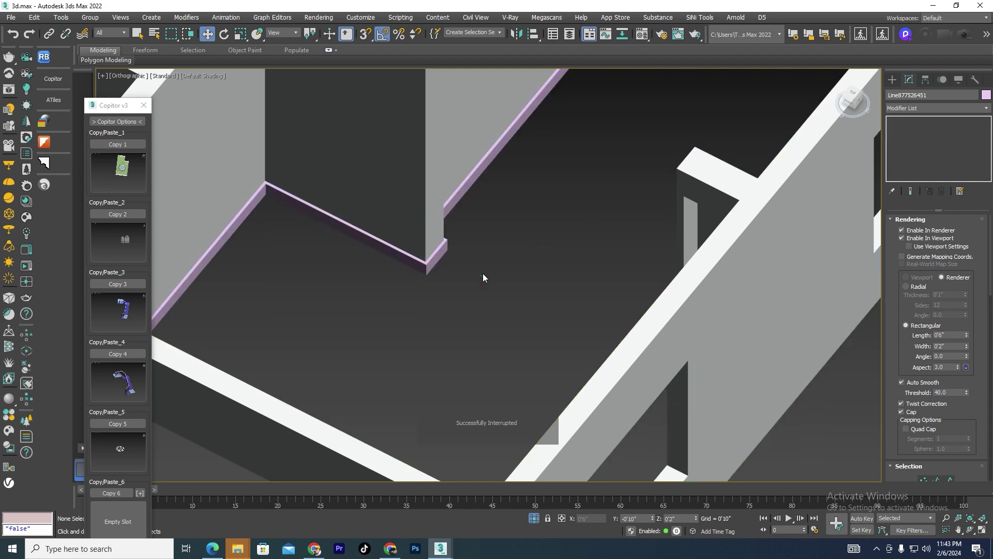
left_click(429, 264)
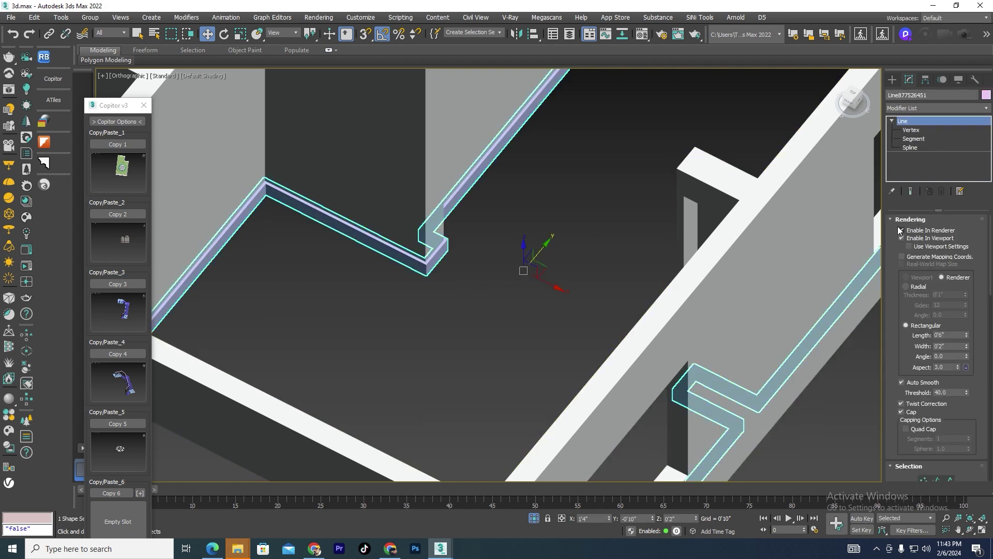
left_click(901, 238)
scroll(569, 233, "down", 3)
scroll(485, 220, "up", 5)
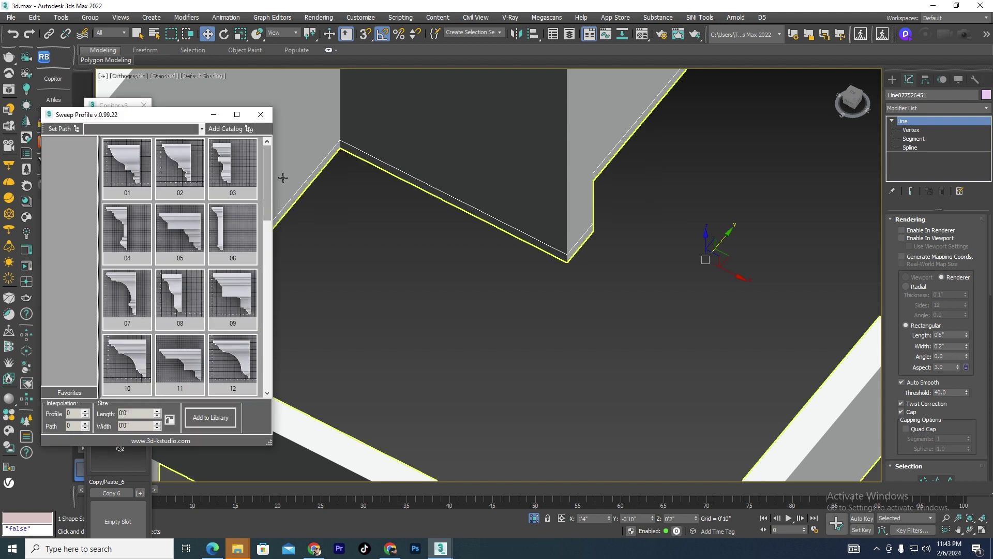
Step: Sweep the outline line with molding profile 18 from the Sweep Profile library
mouse_move(265, 172)
left_mouse_down()
mouse_move(267, 346)
mouse_move(258, 221)
left_mouse_up()
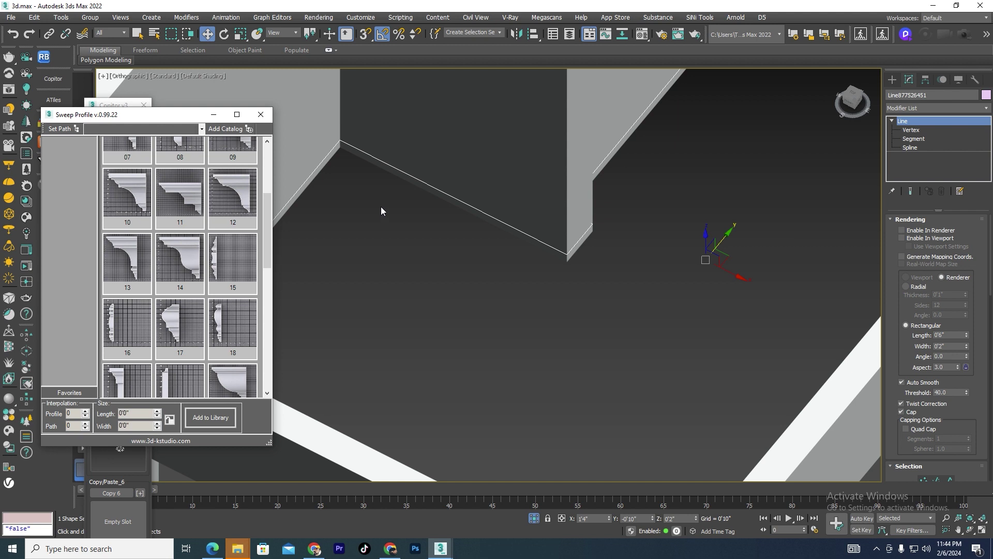
middle_click_drag(392, 236, 408, 241)
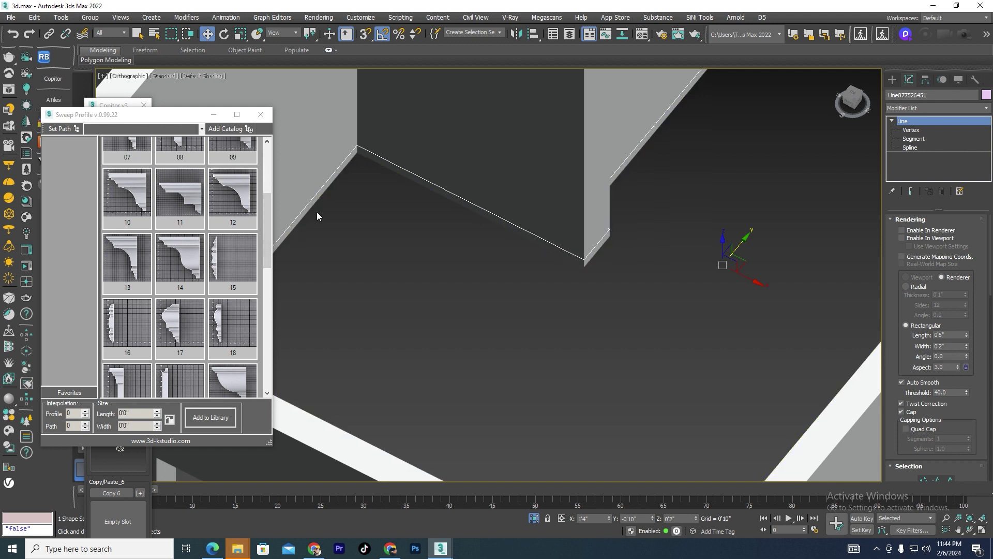
left_click_drag(268, 214, 275, 159)
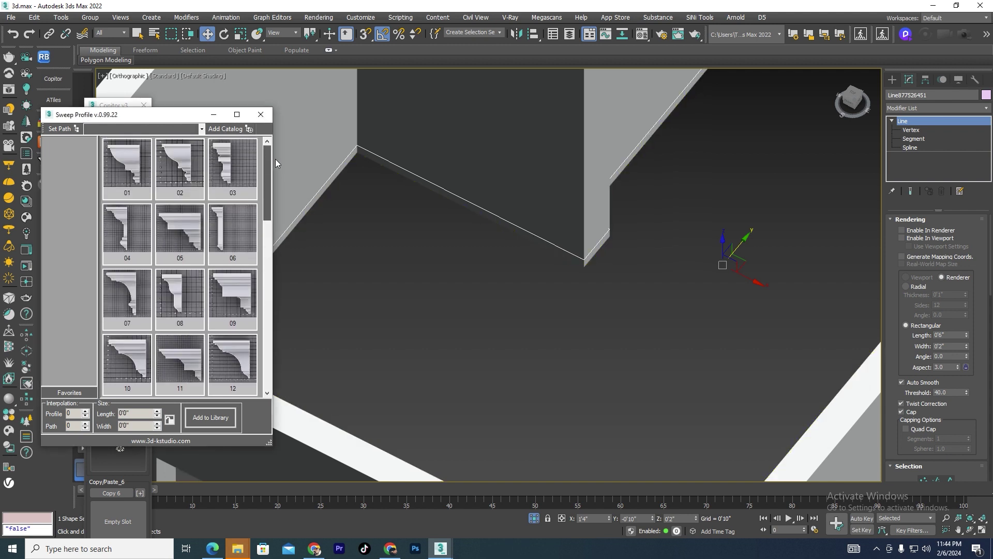
left_click_drag(267, 194, 270, 263)
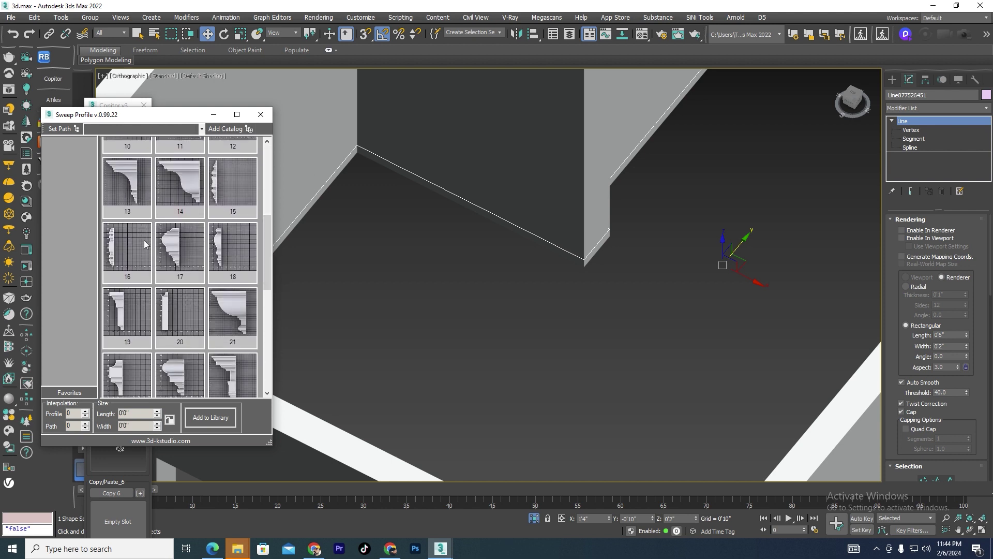
left_click(219, 264)
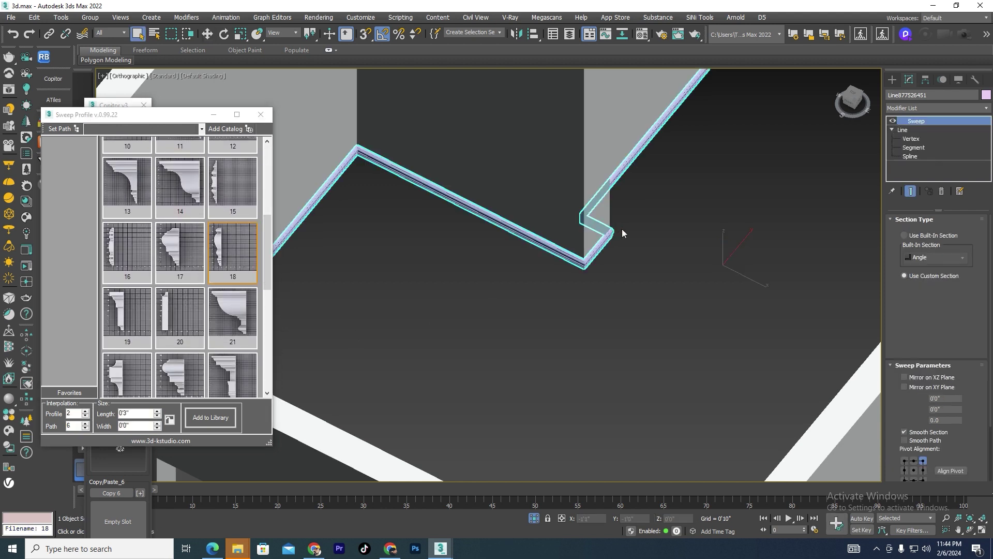
Step: Replace the sweep's cross-section with Sweep Profile 16
scroll(612, 247, "down", 5)
scroll(611, 247, "up", 5)
scroll(465, 245, "up", 3)
scroll(547, 271, "down", 5)
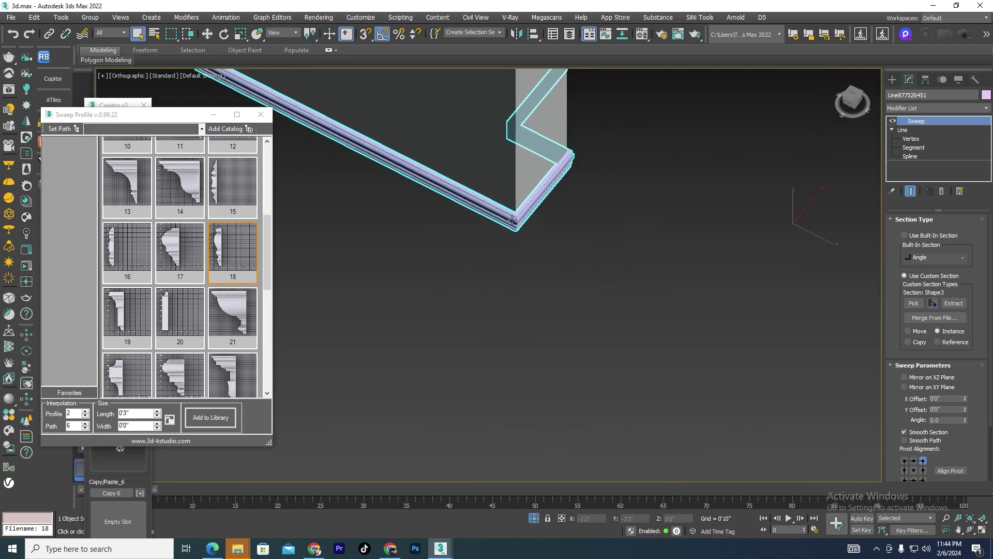
scroll(547, 270, "down", 3)
scroll(547, 270, "down", 3)
scroll(428, 269, "up", 2)
scroll(595, 194, "up", 5)
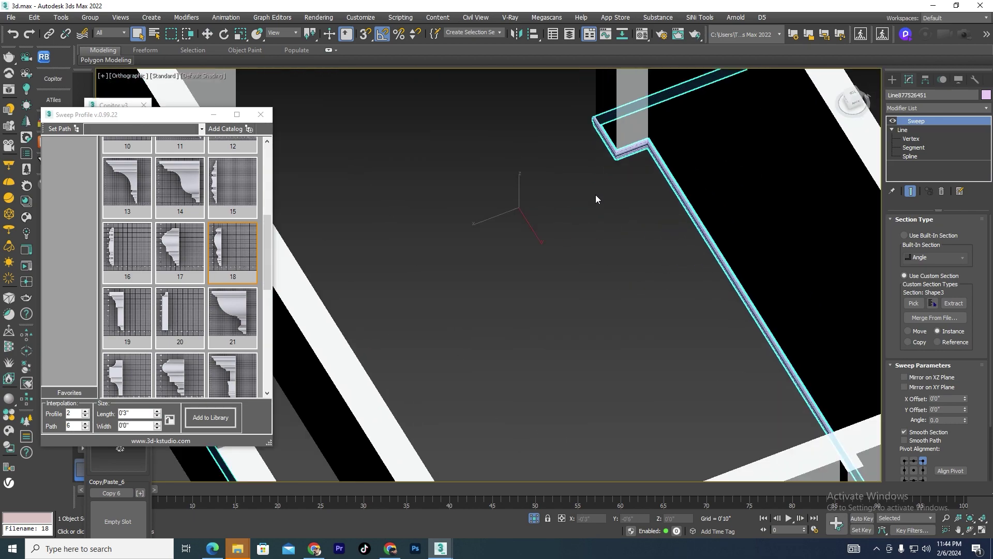
scroll(599, 74, "up", 3)
scroll(481, 241, "down", 5)
mouse_move(481, 241)
middle_mouse_down("alt")
mouse_move(441, 266)
mouse_move(545, 263)
middle_mouse_up("alt")
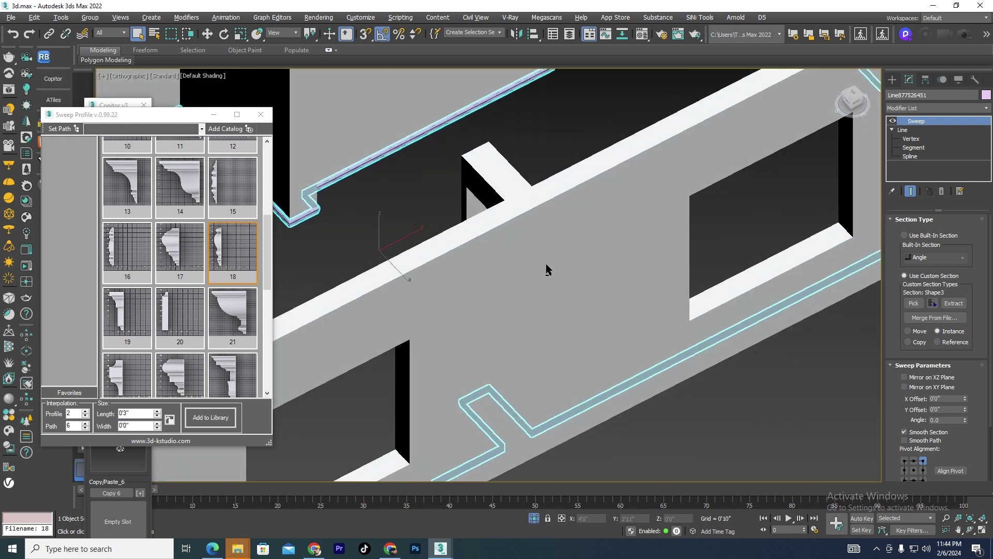
scroll(545, 263, "down", 3)
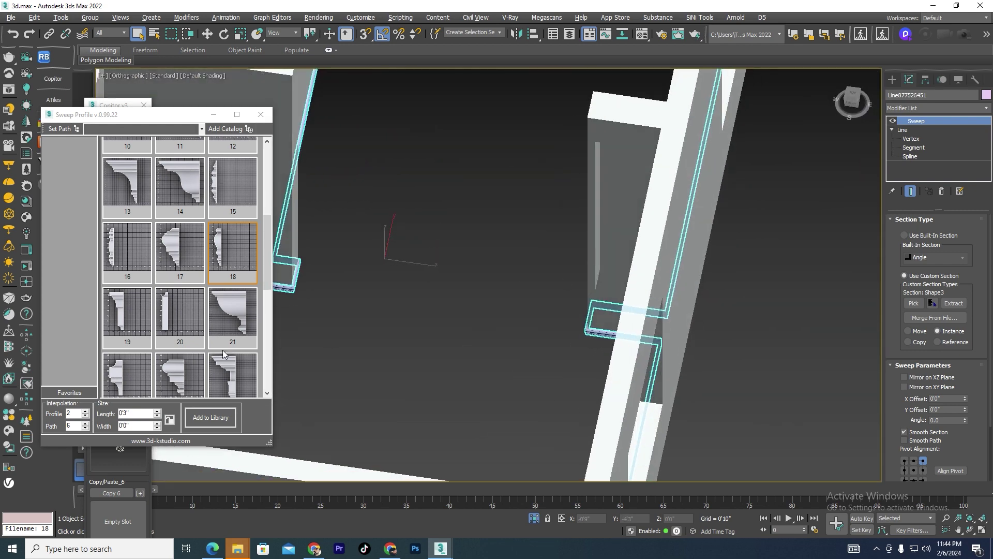
left_click(114, 247)
Step: Deselect the profile 16 molding and inspect it close up at a room corner
middle_click_drag(564, 367, 588, 371, "alt")
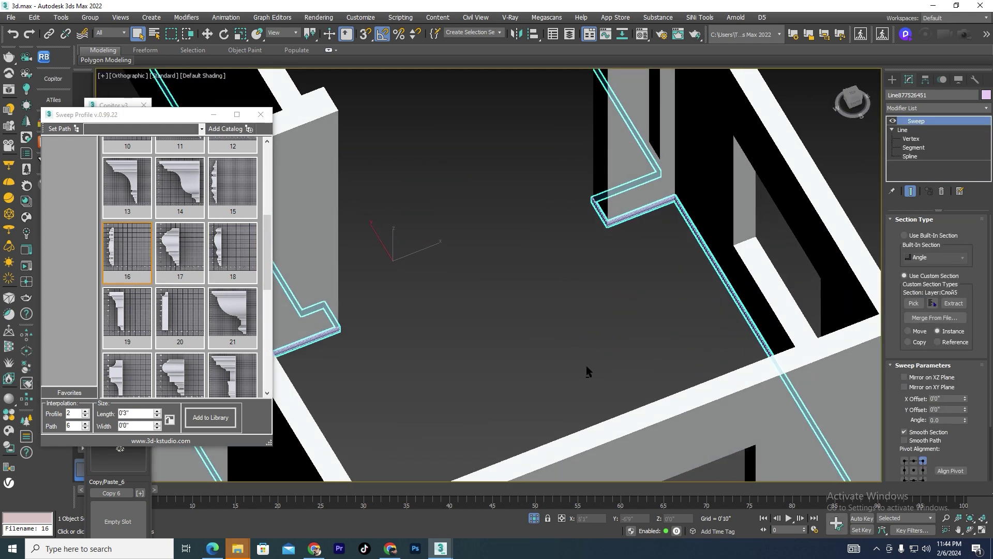
scroll(506, 303, "up", 5)
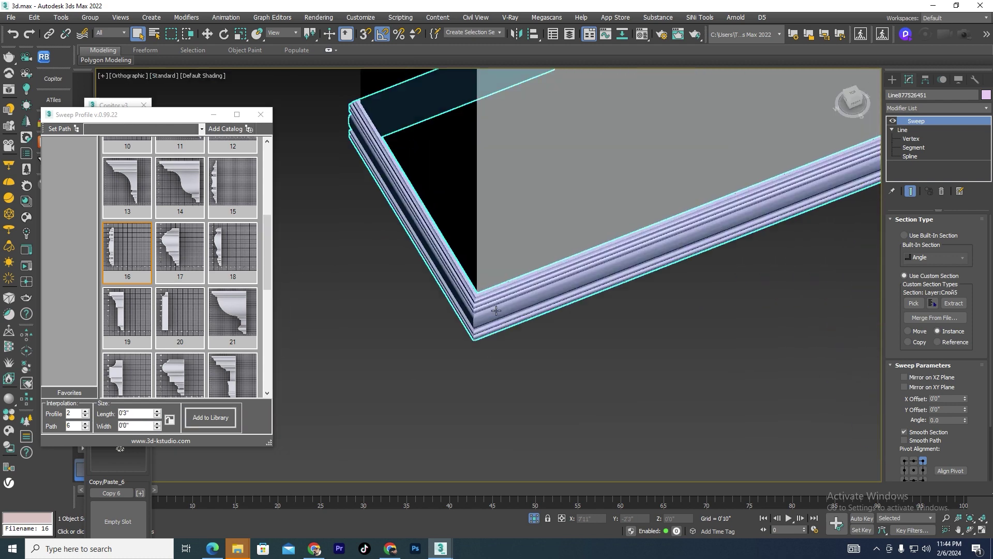
scroll(506, 302, "down", 5)
scroll(505, 303, "down", 3)
left_click(509, 281)
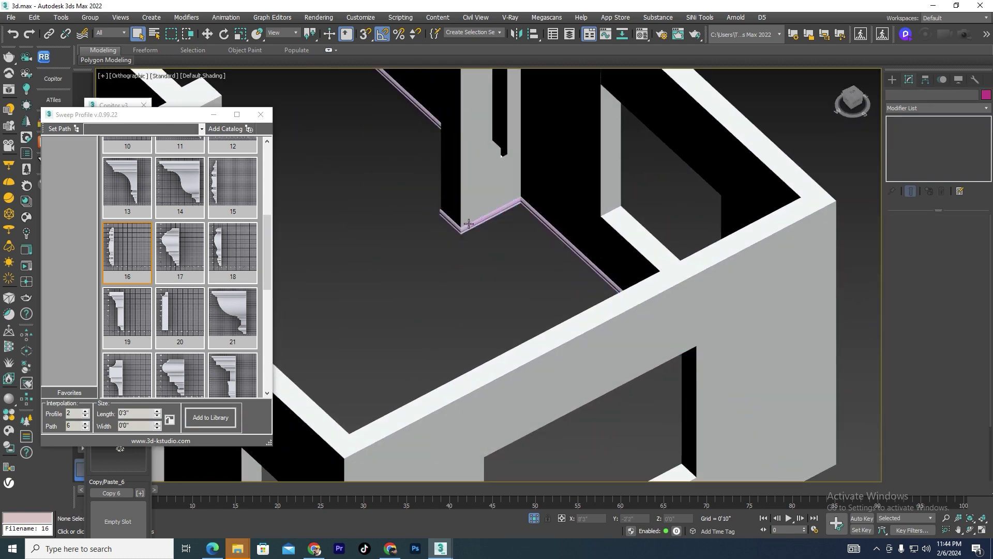
scroll(473, 275, "up", 8)
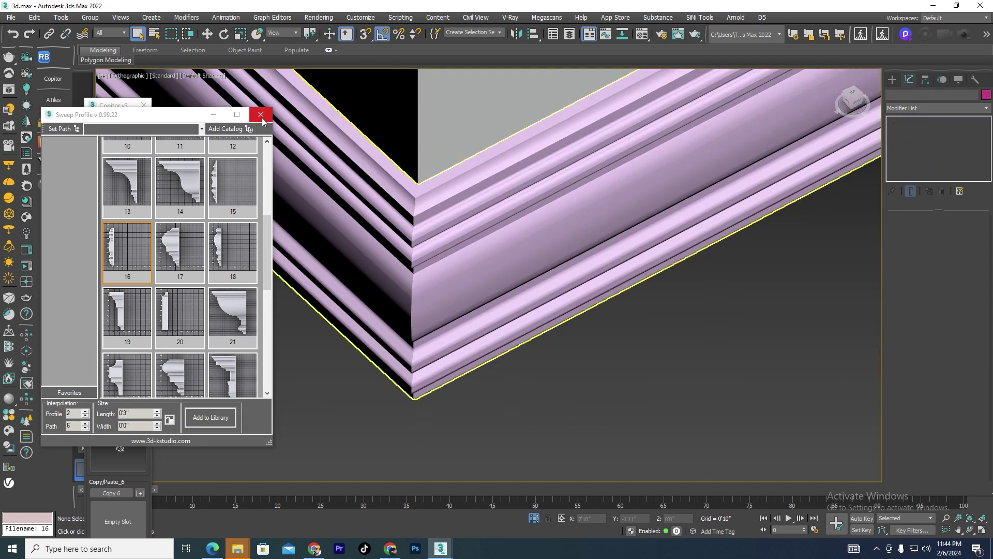
Step: Close the Sweep Profile library and hide the baseboard molding
left_click(261, 114)
scroll(497, 252, "down", 5)
scroll(497, 252, "down", 3)
scroll(498, 252, "up", 2)
scroll(470, 257, "up", 2)
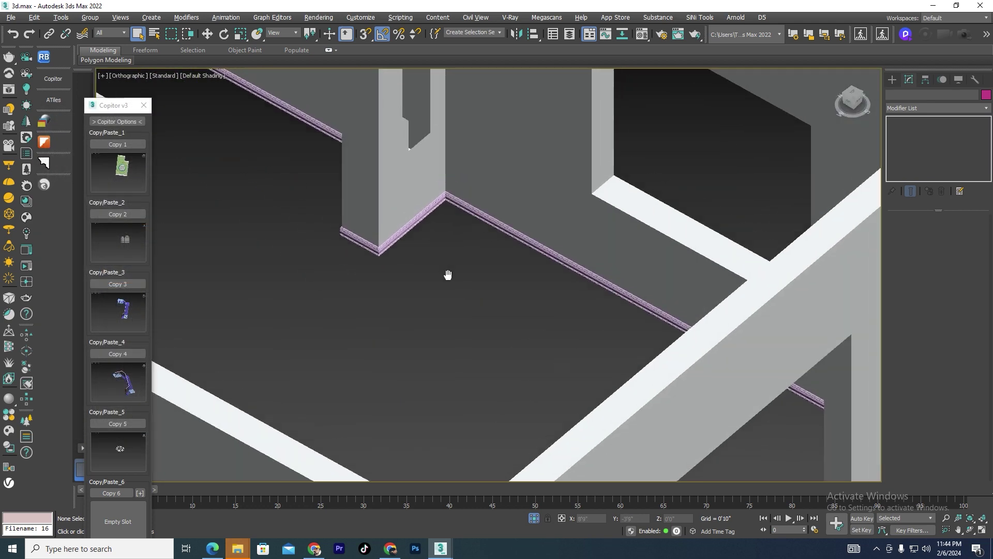
scroll(446, 275, "up", 2)
scroll(432, 263, "up", 3)
left_click(432, 263)
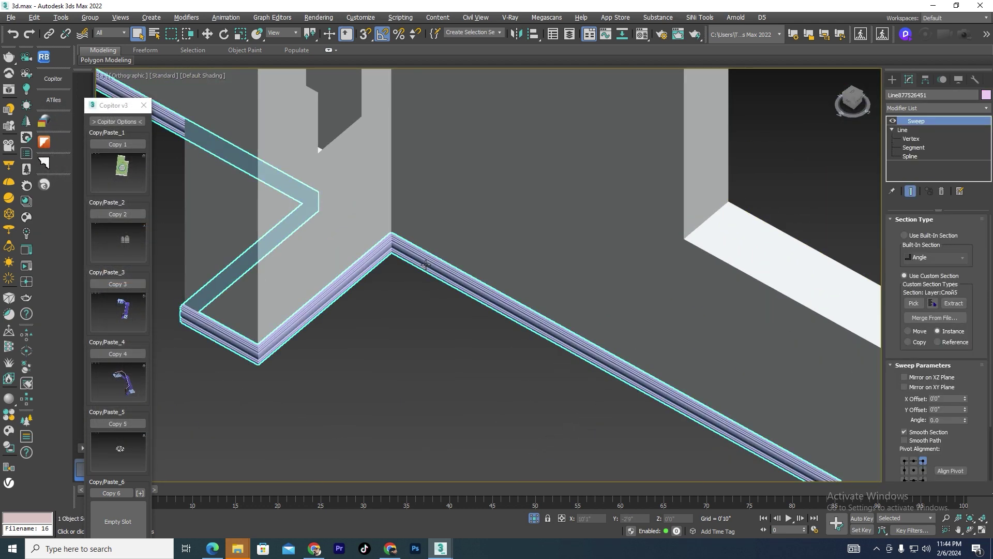
key("Delete")
Step: Select the walls, show the whole plan in Top wireframe view, and start spline creation
scroll(421, 268, "down", 6)
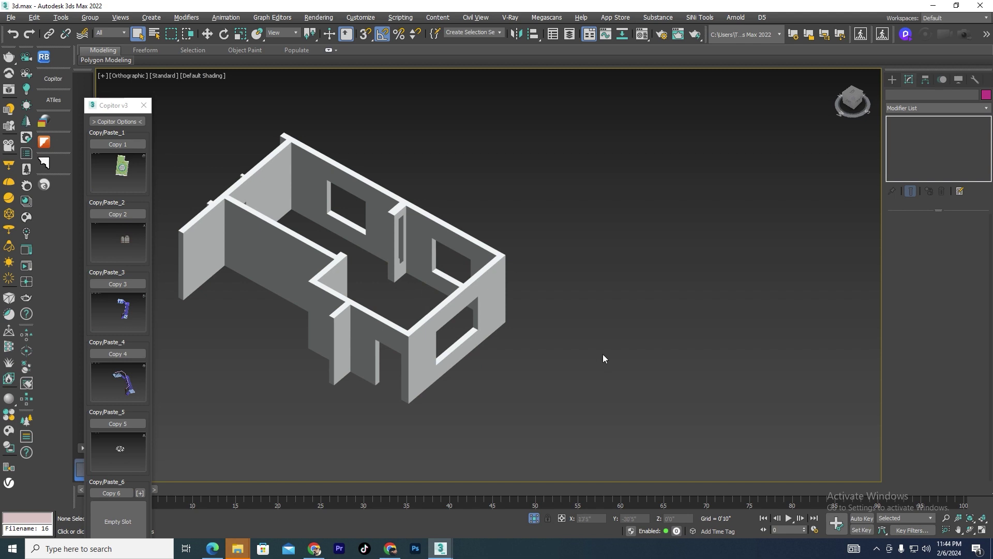
middle_click_drag(429, 259, 502, 270)
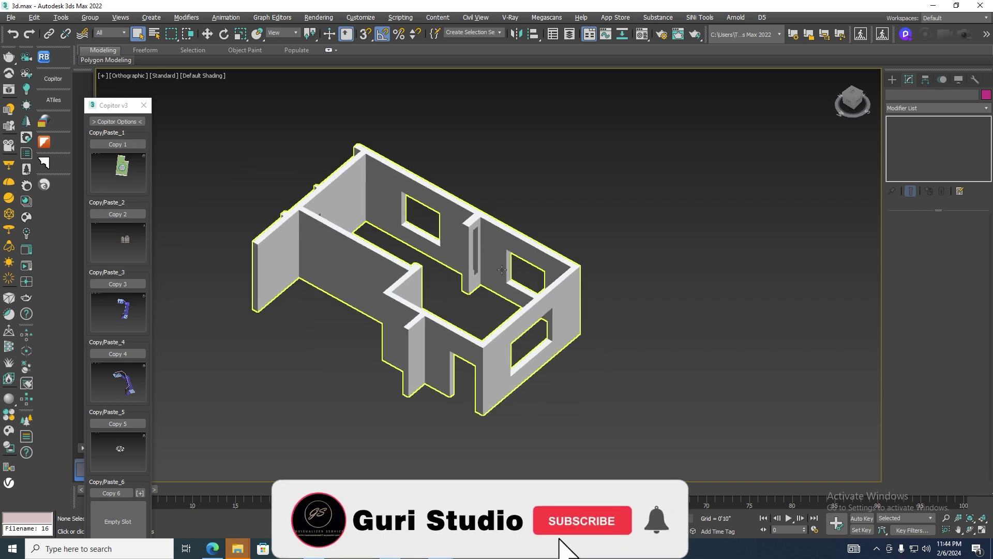
scroll(502, 269, "up", 5)
left_click(479, 255)
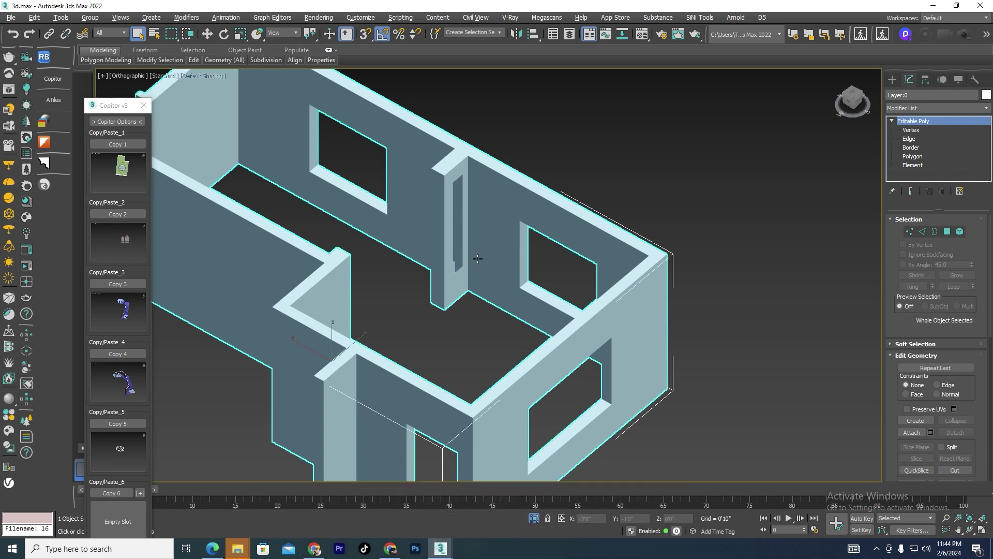
key("t")
key("F3")
scroll(477, 265, "down", 5)
scroll(428, 259, "down", 3)
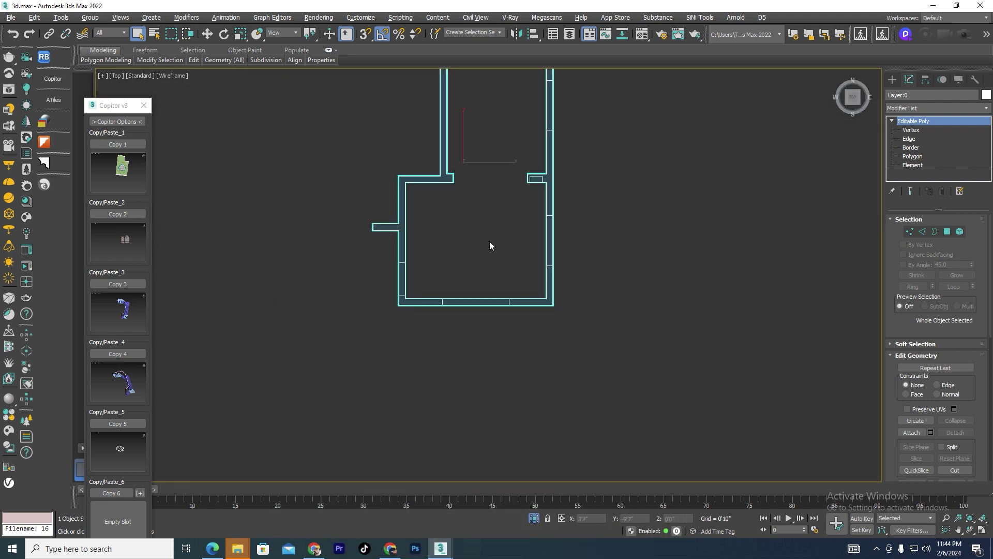
middle_click_drag(490, 241, 472, 330)
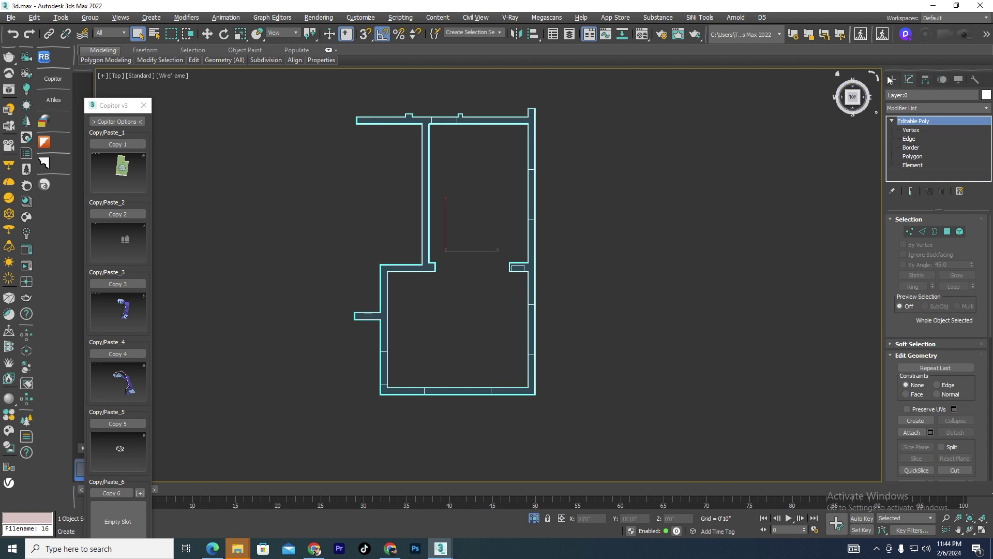
left_click(890, 79)
left_click(914, 161)
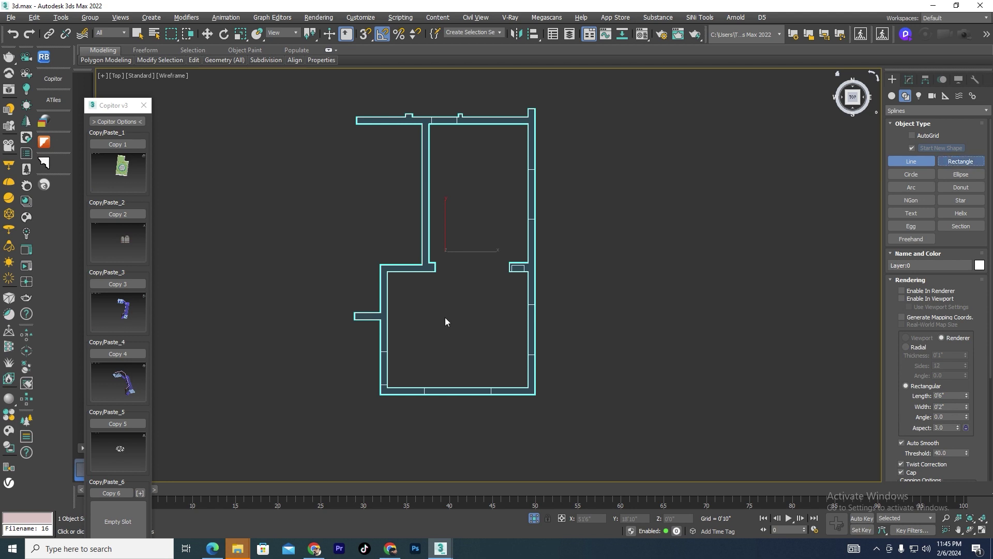
Step: Draw a rectangle covering the lower room and view it in shaded 3D
scroll(419, 318, "up", 4)
left_click_drag(356, 199, 635, 416)
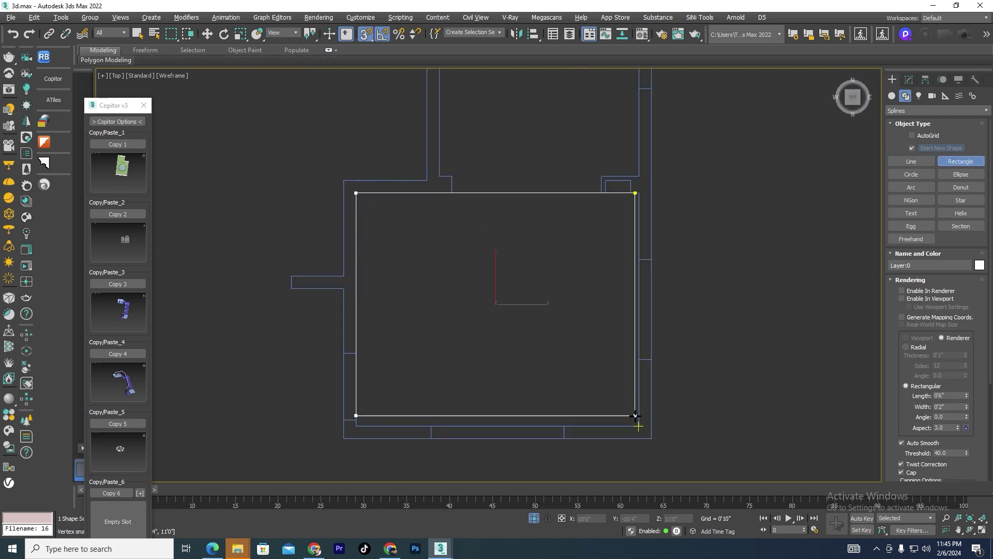
scroll(496, 258, "down", 5)
middle_click_drag(497, 258, 493, 211, "alt")
key("F3")
scroll(498, 250, "up", 5)
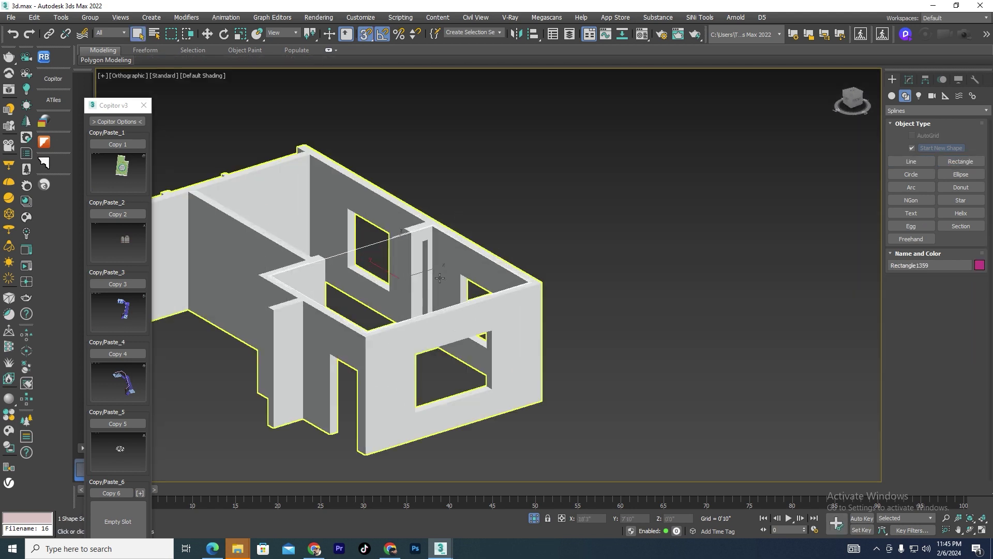
scroll(497, 250, "up", 2)
Step: Extrude the rectangle 0'2" into a floor slab
left_click(908, 80)
left_click(931, 108)
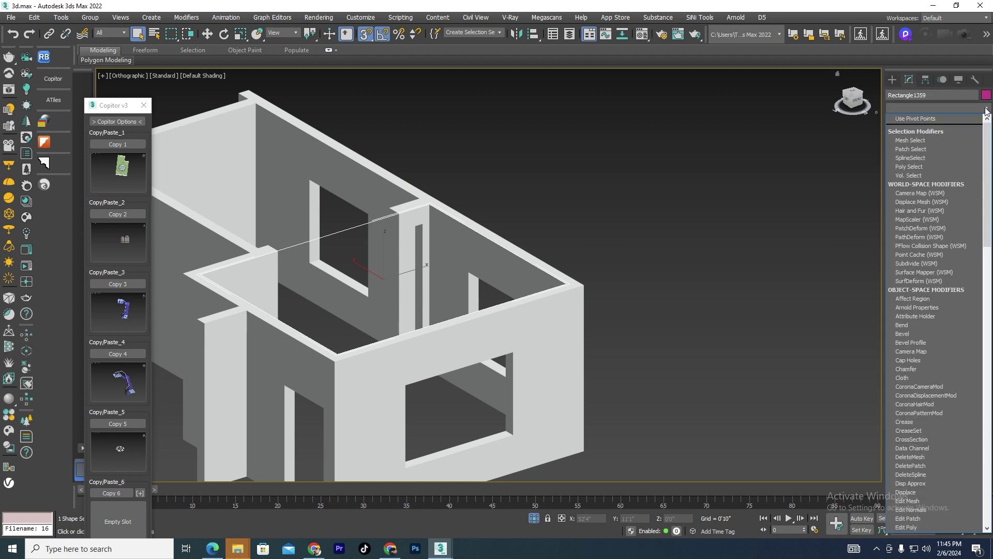
type("ex")
left_click(917, 121)
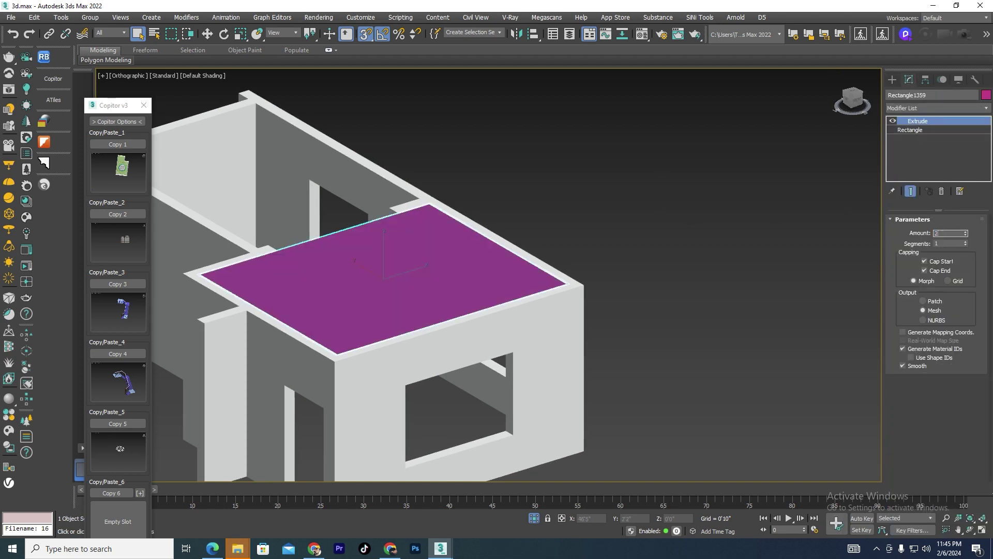
key("Return")
Step: Reselect the slab and return to the Top view of the plan
scroll(437, 250, "up", 2)
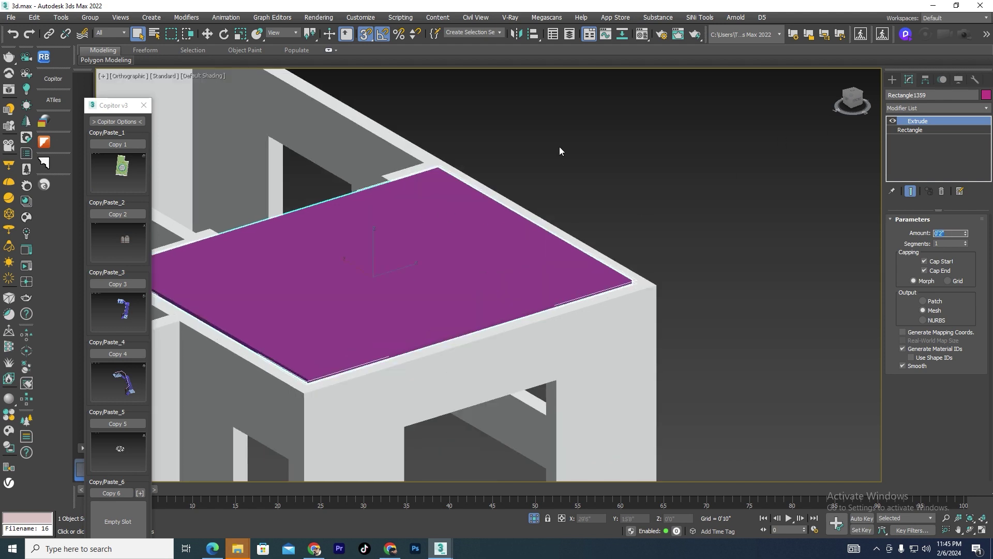
left_click(559, 150)
left_click(433, 282)
key("w")
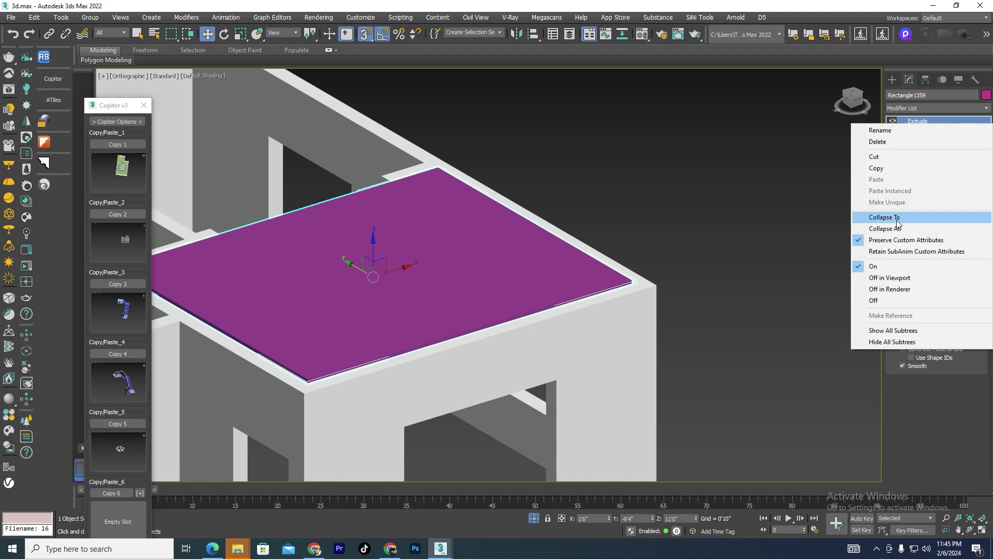
left_click(876, 168)
key("t")
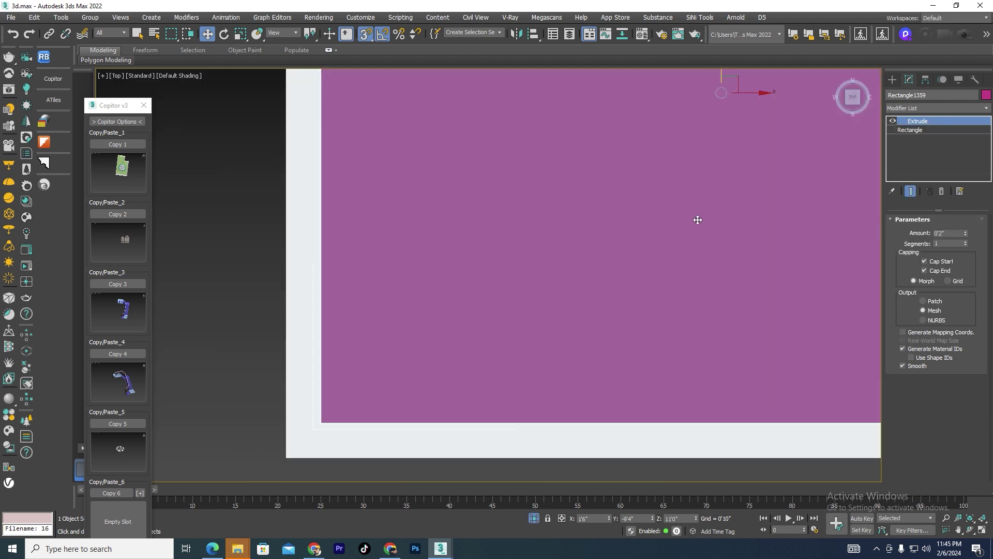
scroll(698, 217, "down", 4)
scroll(585, 162, "down", 2)
scroll(585, 162, "down", 1)
Step: Draw a second snapped rectangle filling the upper room
left_click(892, 79)
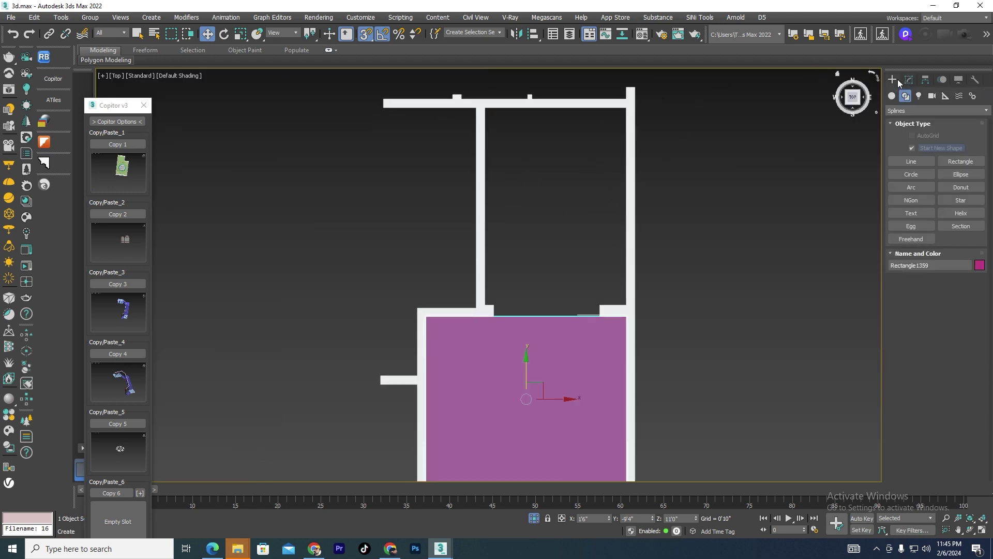
left_click(964, 161)
scroll(544, 149, "up", 2)
key("s")
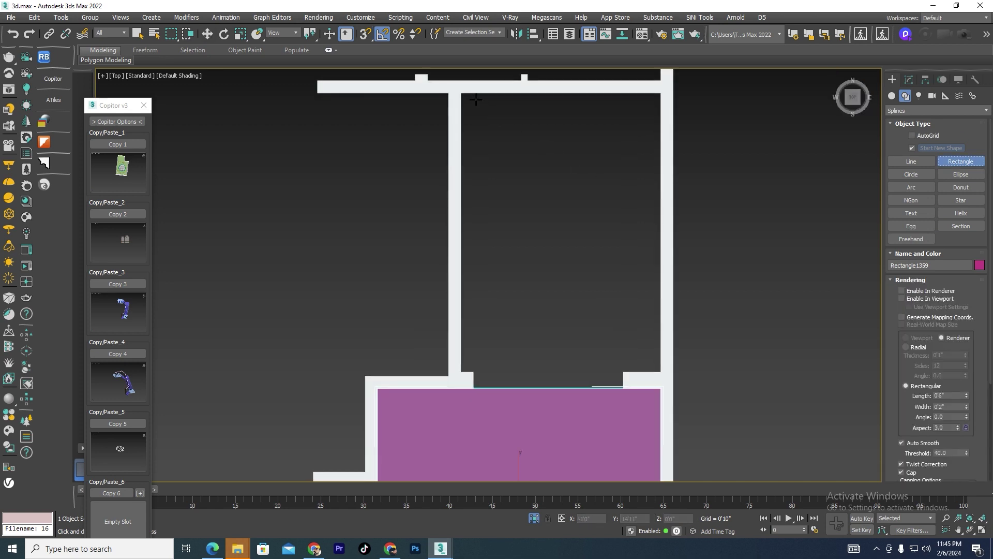
key("s")
left_click_drag(462, 93, 661, 365)
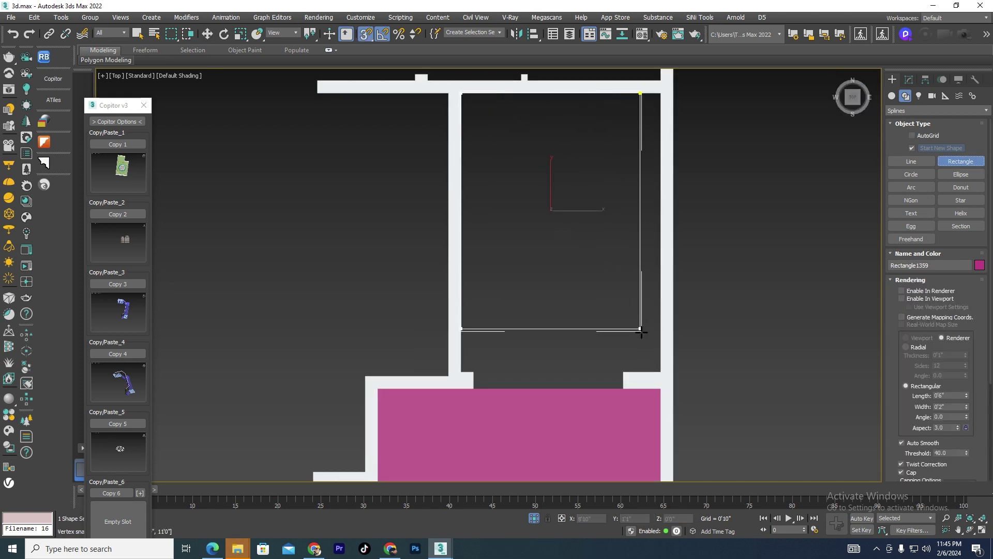
right_click(661, 366)
Step: Extrude the second rectangle into a floor slab
scroll(591, 202, "down", 5)
mouse_move(591, 202)
middle_mouse_down("alt")
mouse_move(595, 182)
mouse_move(543, 221)
middle_mouse_up("alt")
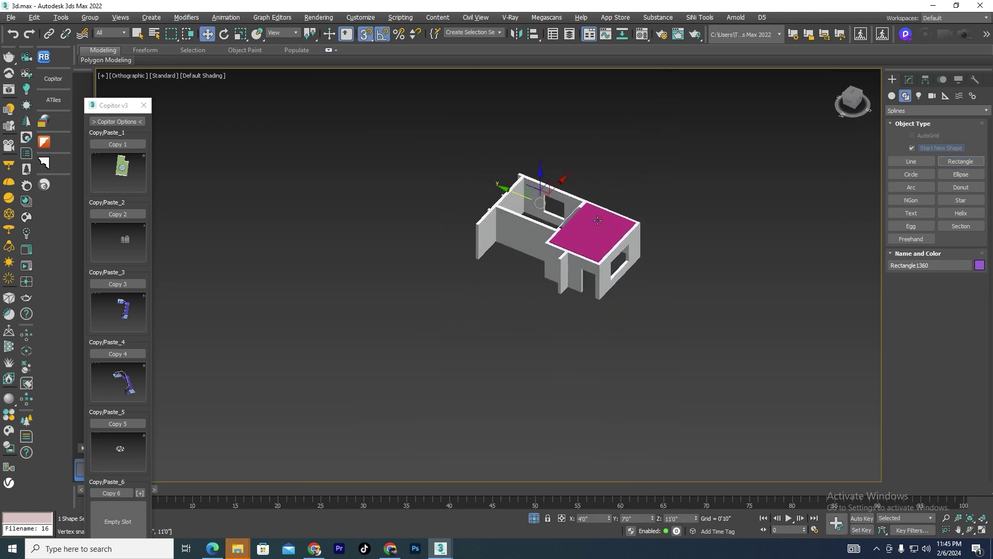
scroll(542, 221, "up", 5)
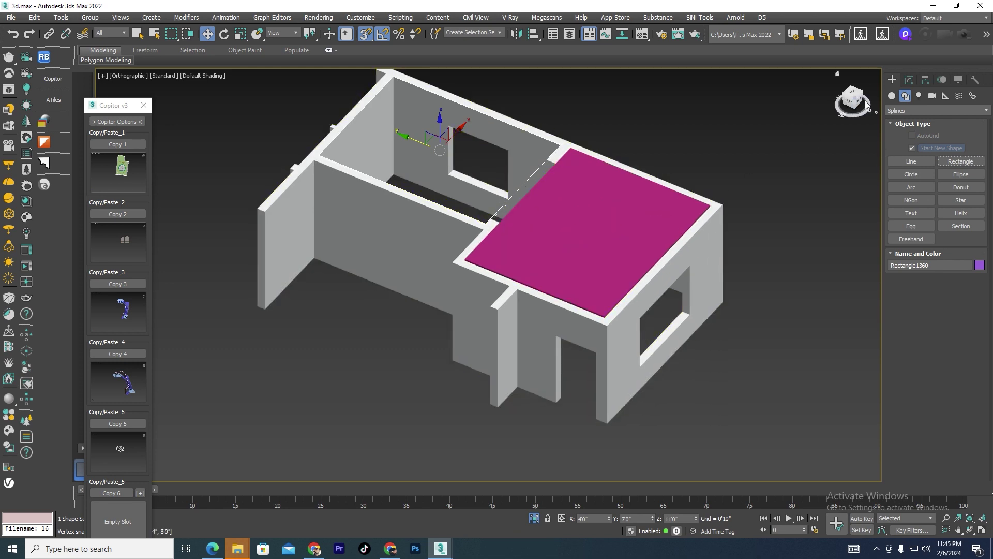
left_click(909, 81)
left_click(937, 107)
left_click(926, 124)
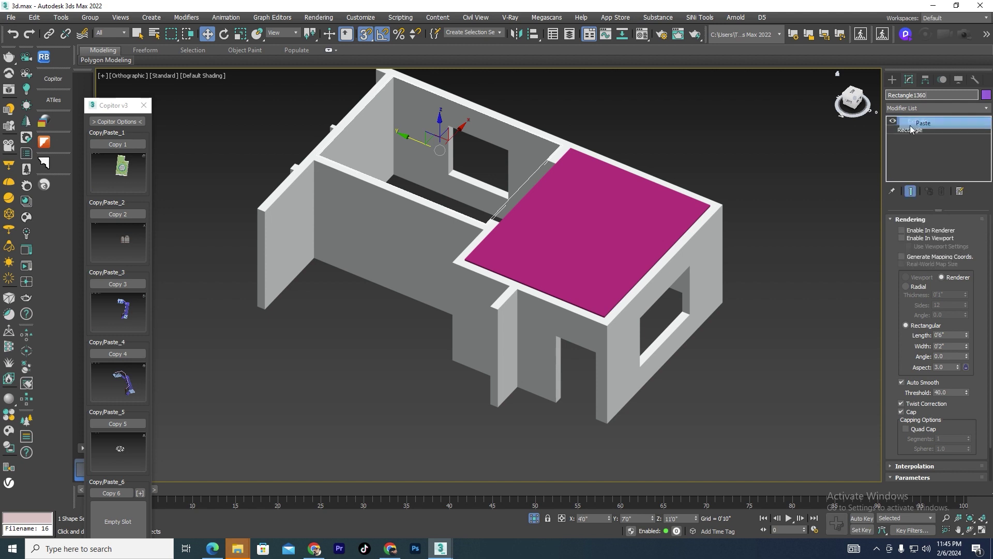
Step: Delete the magenta floor rectangle and select the purple one
scroll(564, 192, "down", 4)
middle_click_drag(563, 192, 650, 180, "alt")
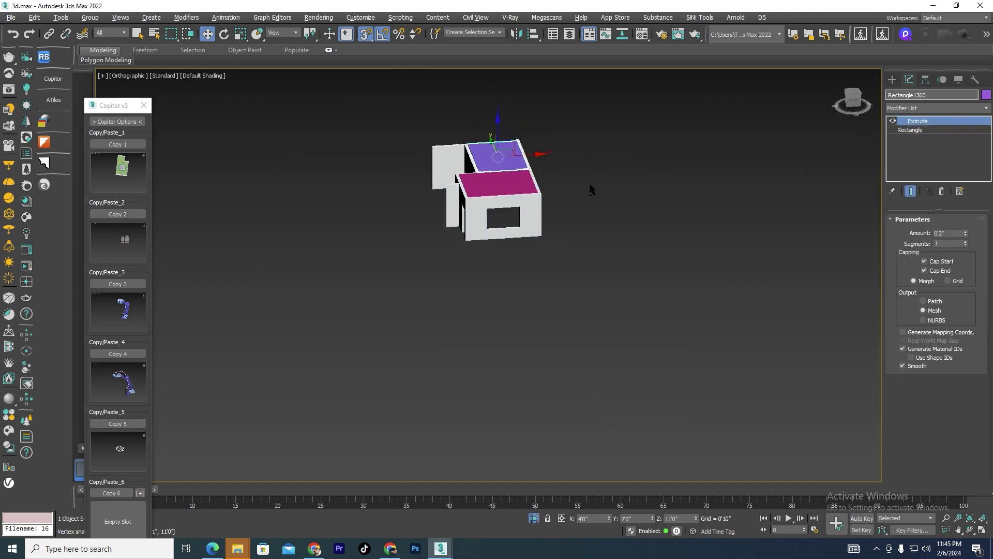
scroll(649, 180, "up", 5)
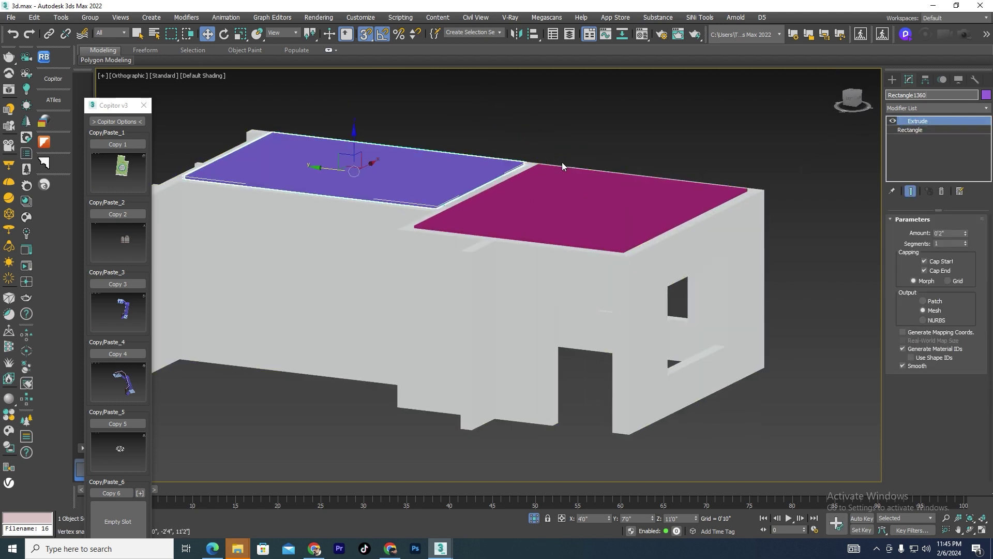
scroll(561, 162, "up", 3)
scroll(522, 184, "down", 3)
scroll(523, 183, "down", 5)
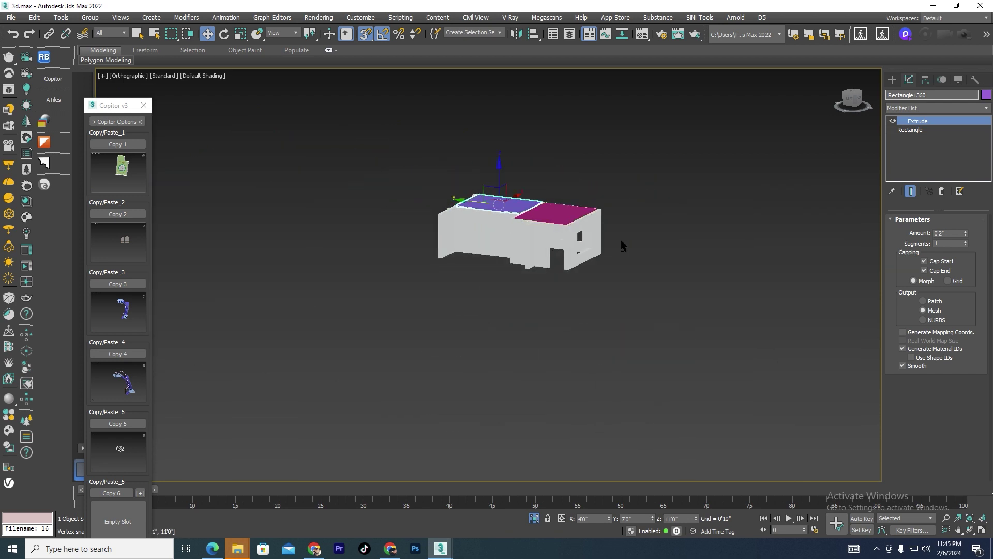
middle_click_drag(620, 240, 604, 259, "alt")
left_click(600, 317)
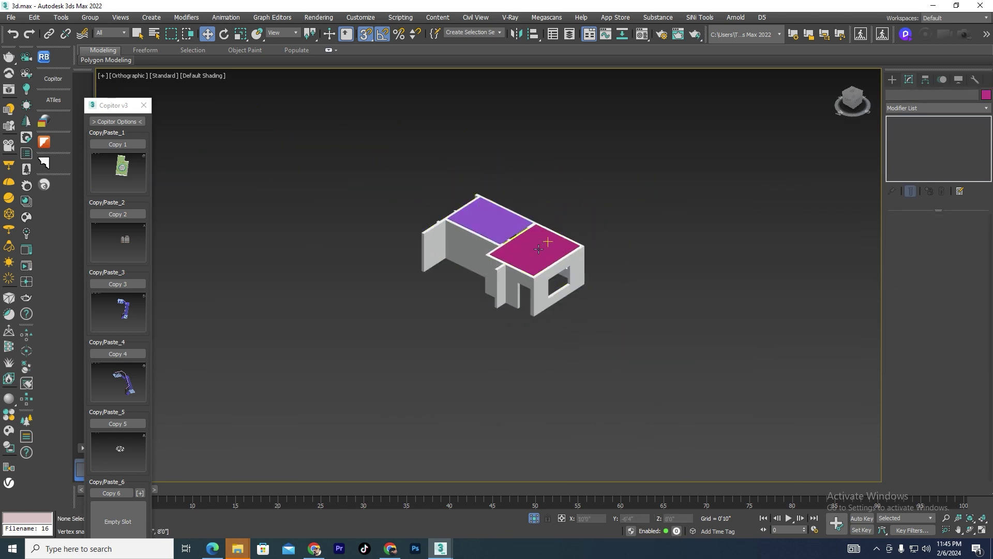
scroll(550, 227, "up", 5)
left_click(533, 257)
key("Delete")
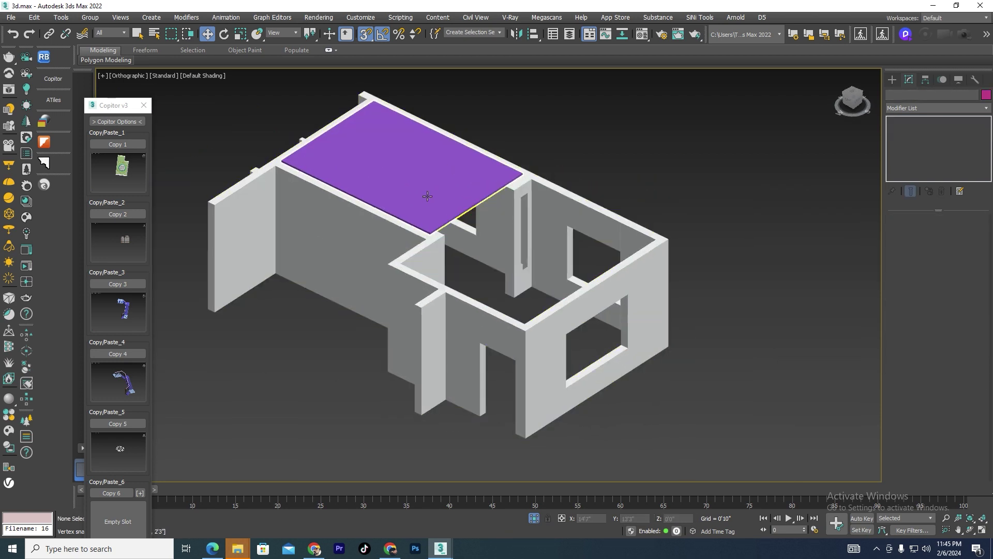
left_click(428, 195)
Step: Delete the purple floor rectangle, then move the lemonade pitcher onto the sofa
key("Delete")
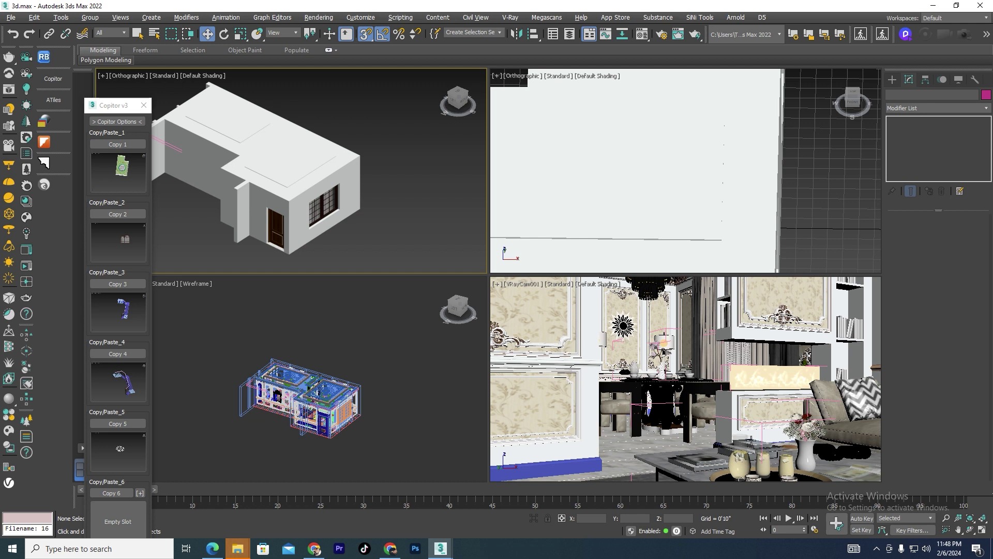
left_click(753, 458)
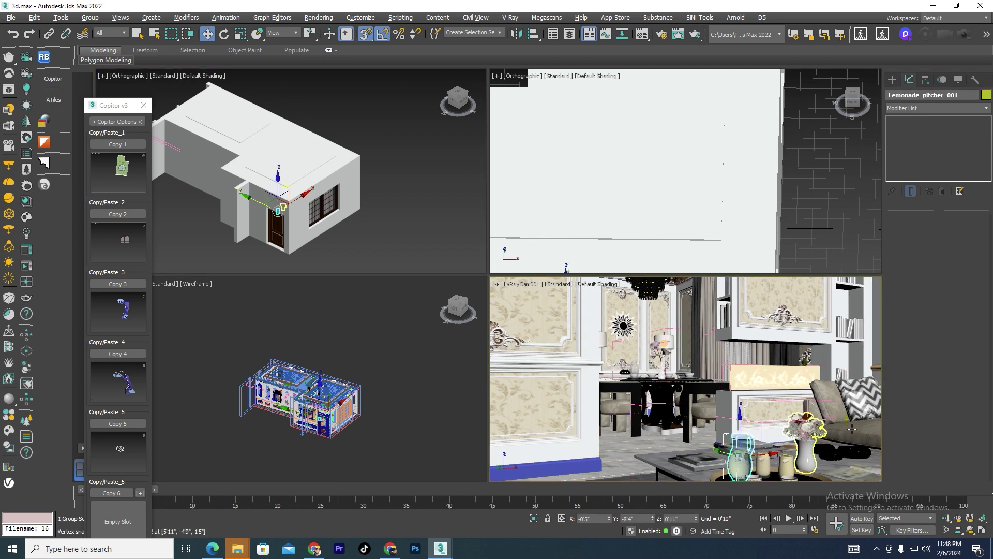
left_click_drag(847, 419, 857, 427)
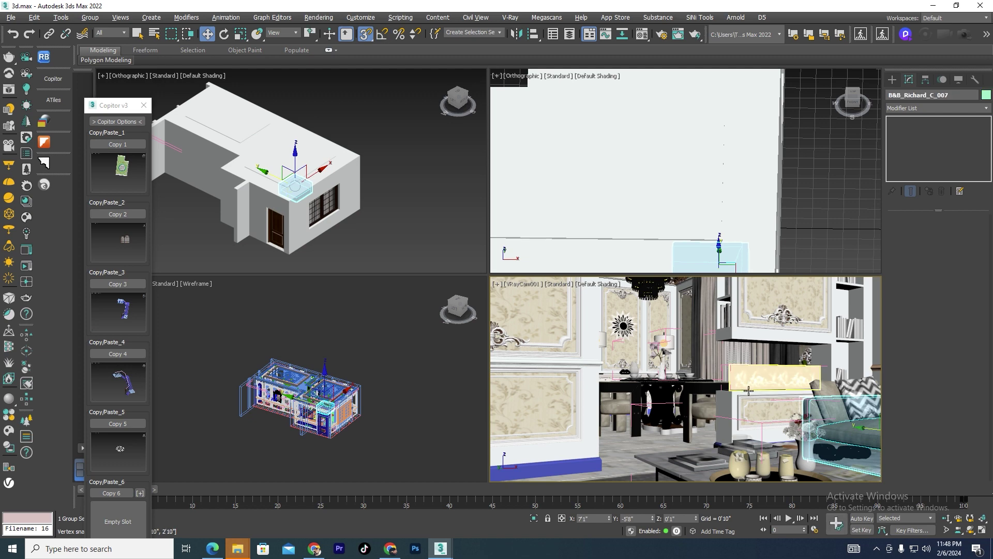
Step: Isolate the armchair group in a maximized view and orbit it from several angles
left_click(608, 410)
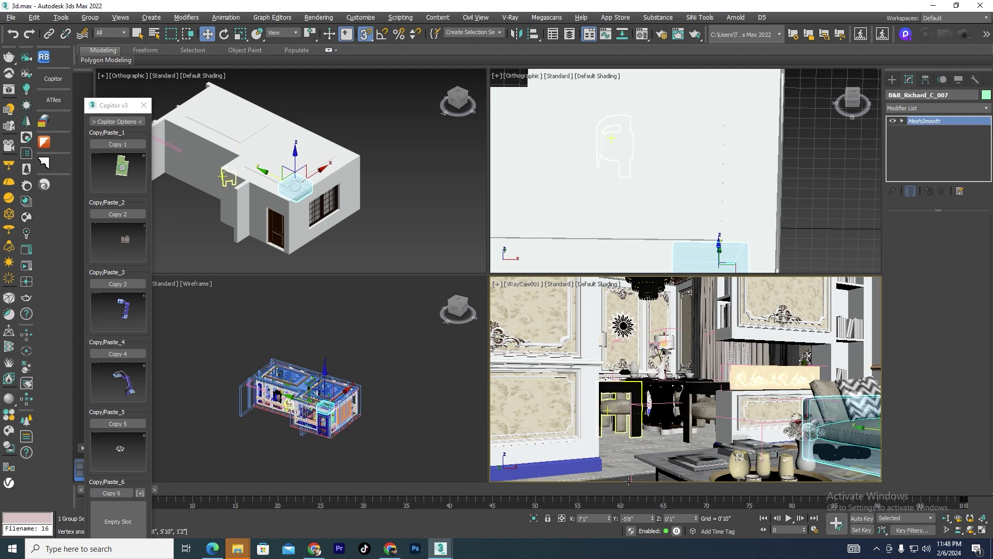
left_click(534, 518)
key("alt+w")
middle_click_drag(411, 373, 422, 357, "alt")
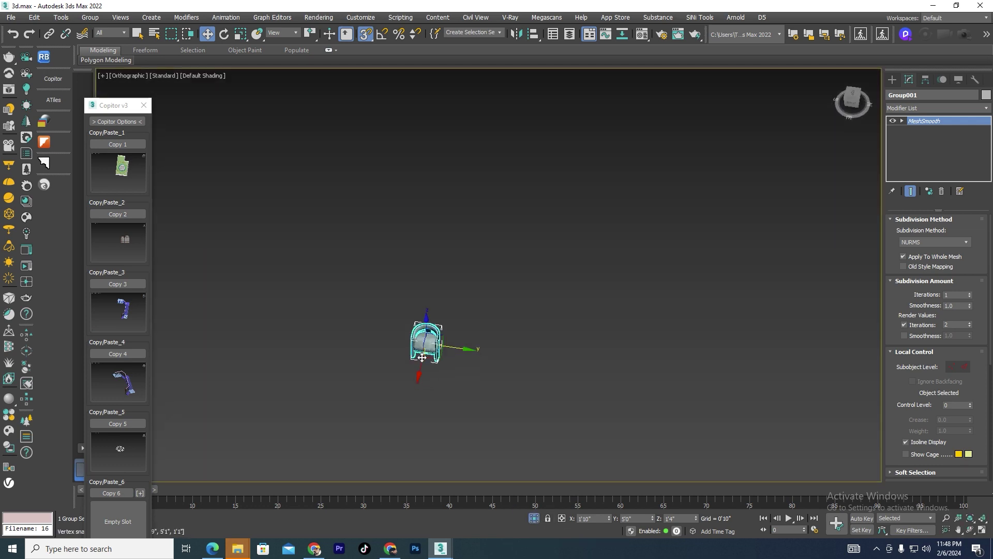
key("z")
mouse_move(418, 402)
middle_mouse_down("alt")
mouse_move(448, 384)
mouse_move(474, 393)
mouse_move(521, 362)
mouse_move(561, 361)
middle_mouse_up("alt")
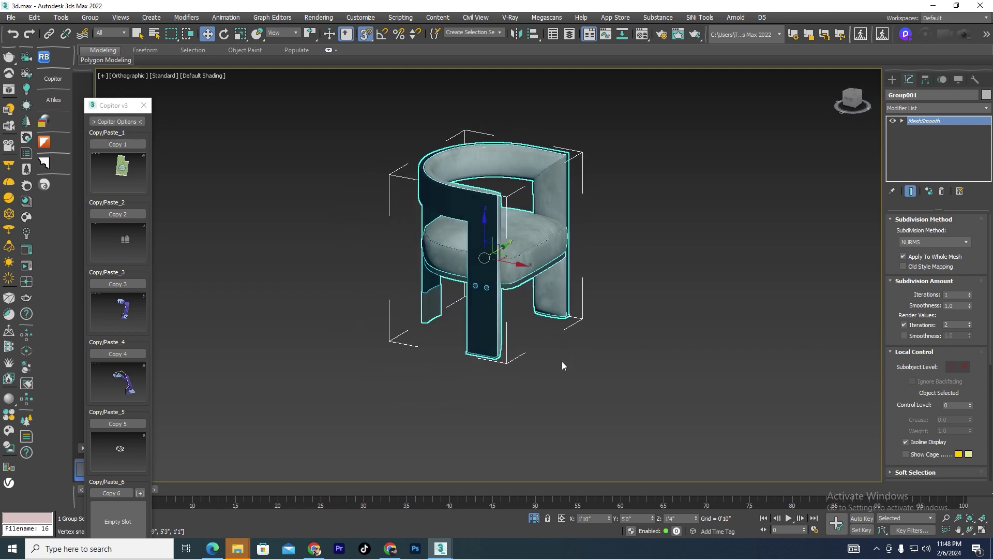
key("ctrl+d")
scroll(561, 361, "up", 2)
scroll(464, 313, "up", 5)
scroll(464, 313, "down", 5)
key("ctrl+d")
mouse_move(465, 312)
middle_mouse_down("alt")
mouse_move(514, 388)
mouse_move(528, 381)
middle_mouse_up("alt")
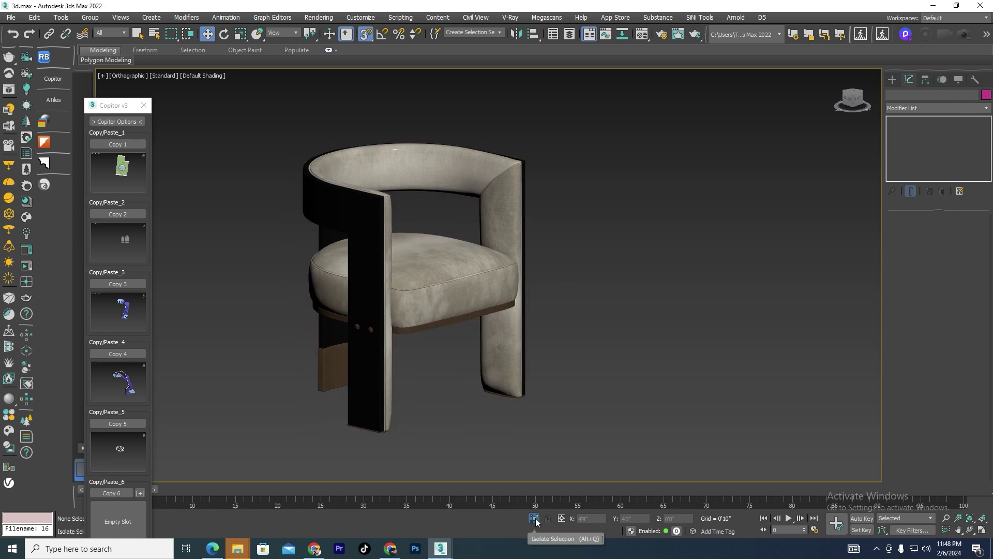
scroll(543, 375, "up", 10)
scroll(418, 363, "down", 8)
Step: Restore the four-view layout, toggle isolation of the chair group off, and open Copitor
key("alt+w")
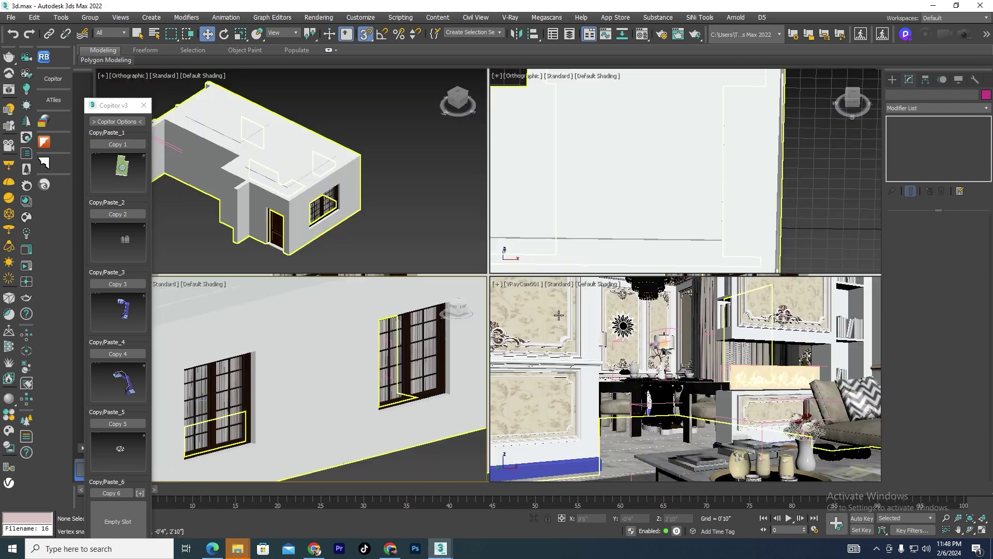
key("ctrl+d")
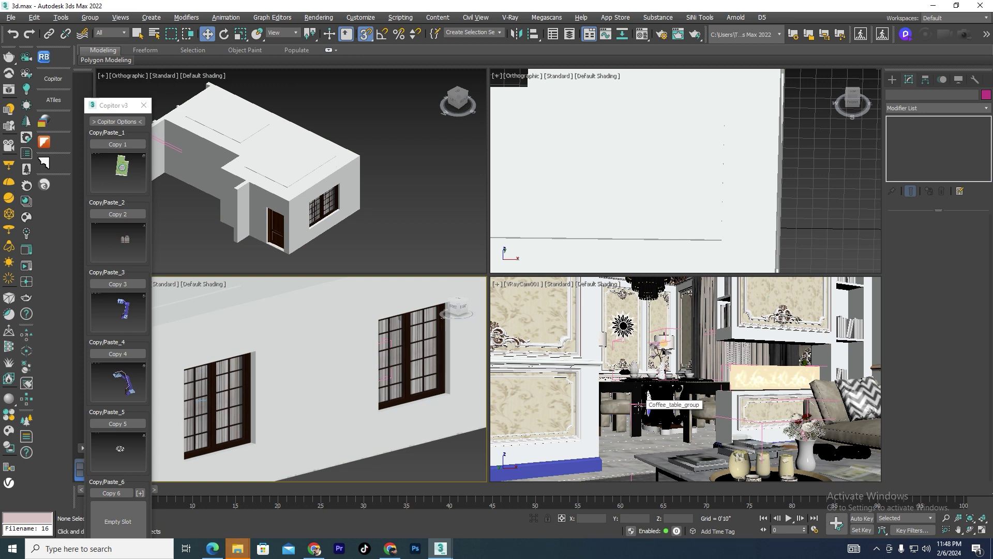
left_click(632, 394)
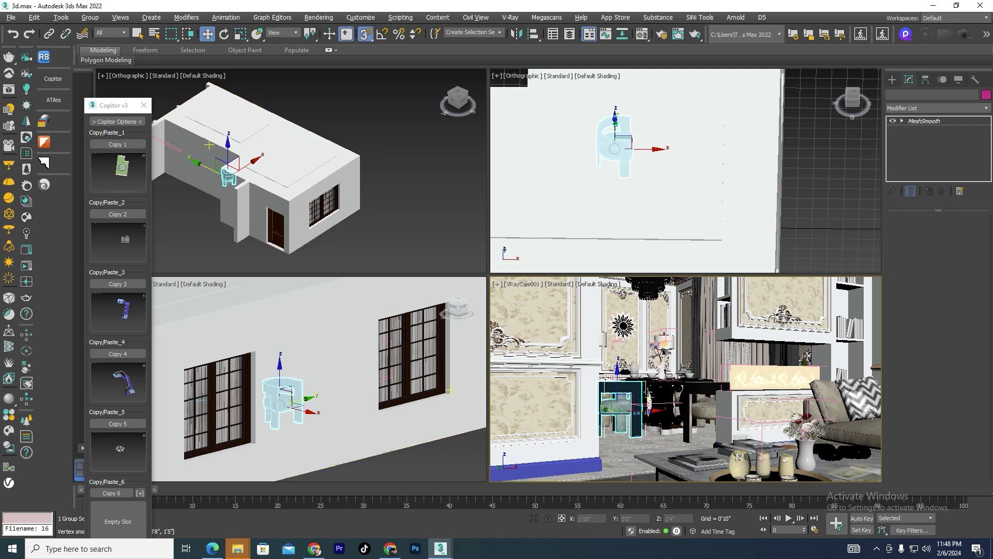
left_click(535, 519)
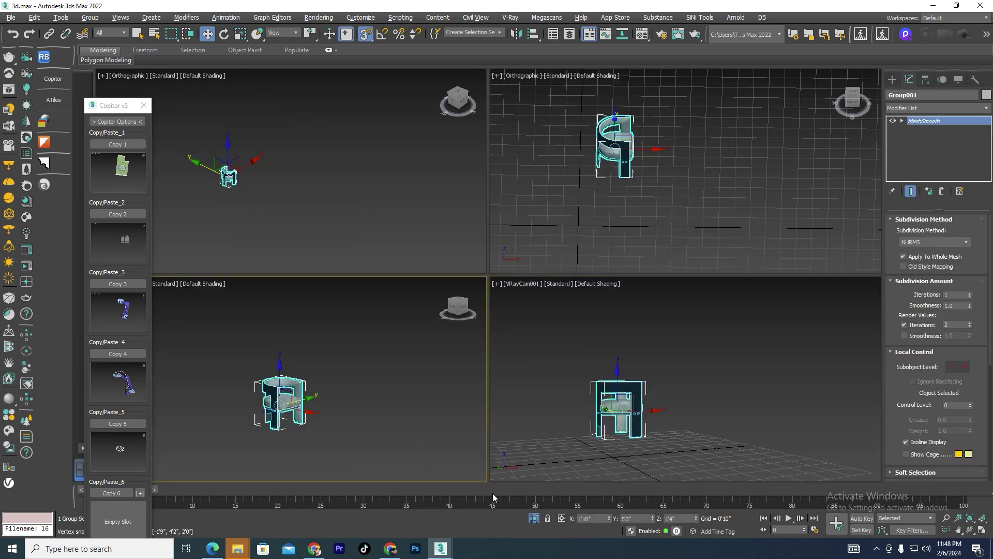
left_click(536, 519)
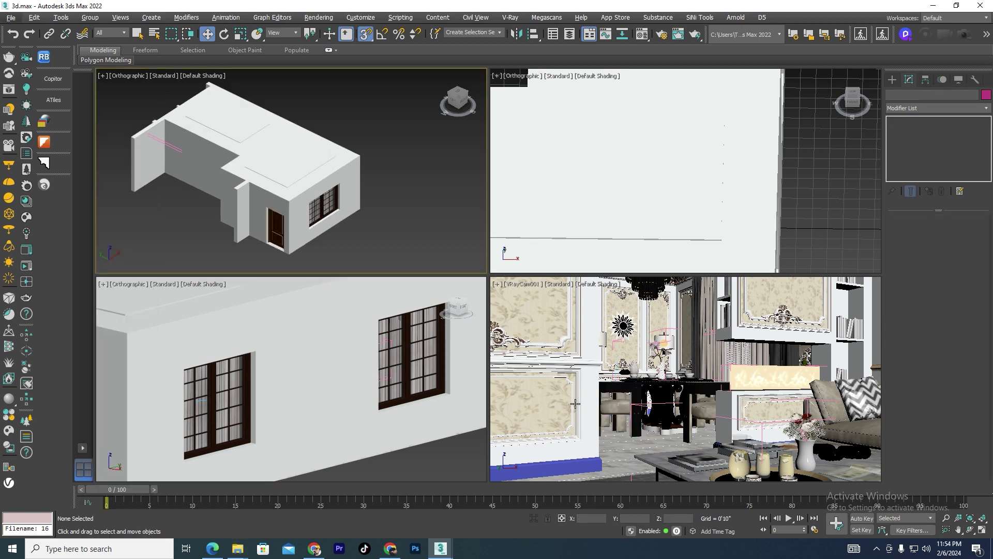
left_click(52, 79)
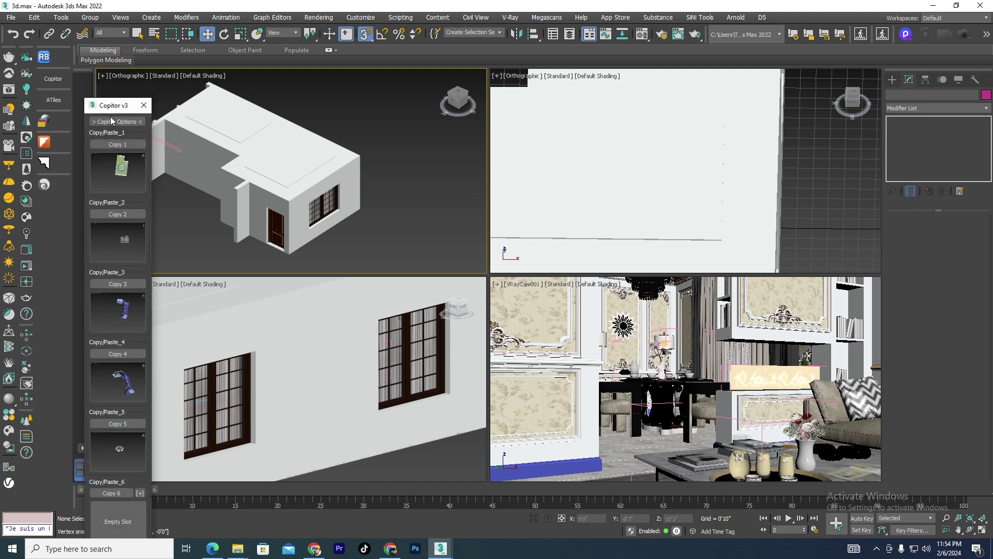
Step: Move the Copitor panel aside and store the selected chair group in Copy slot 2
left_click_drag(111, 106, 156, 111)
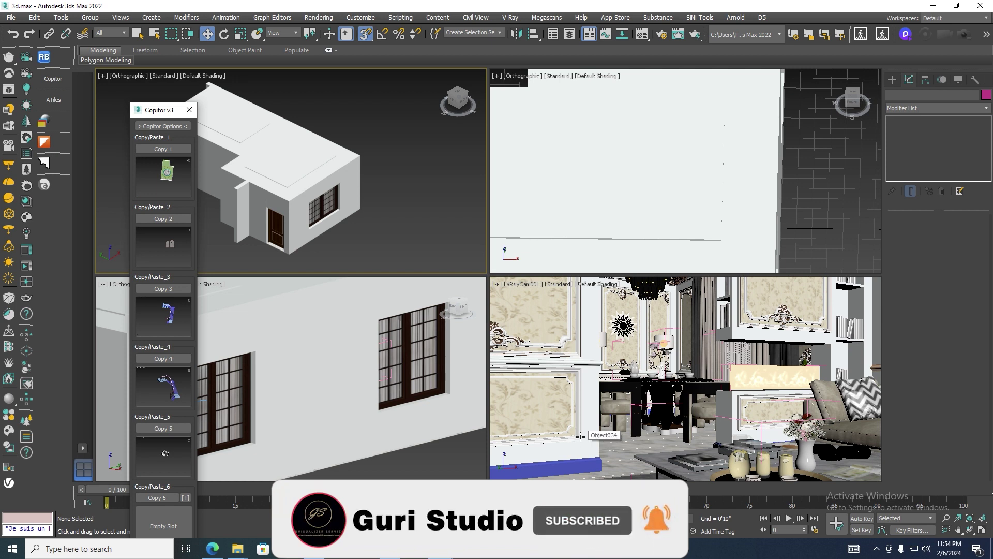
left_click(619, 408)
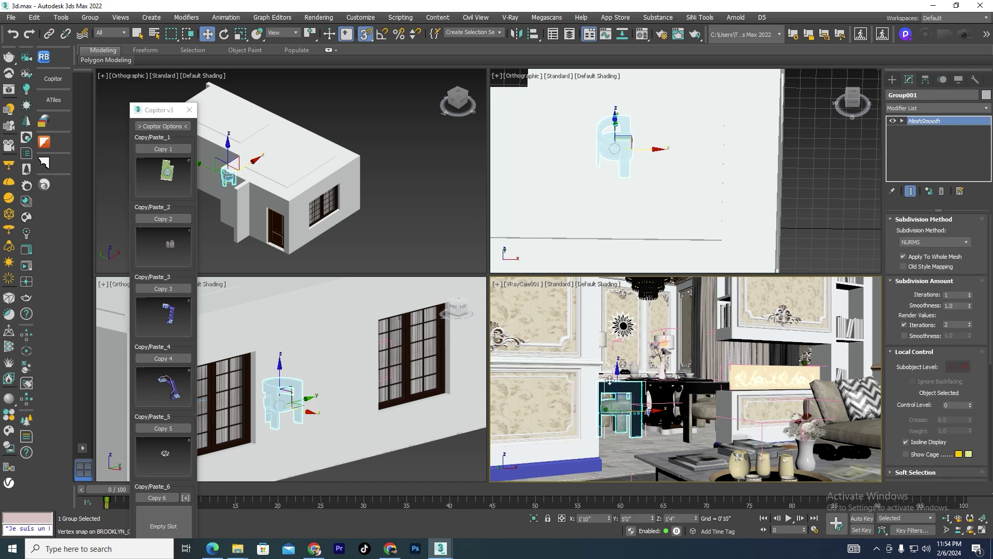
left_click(157, 219)
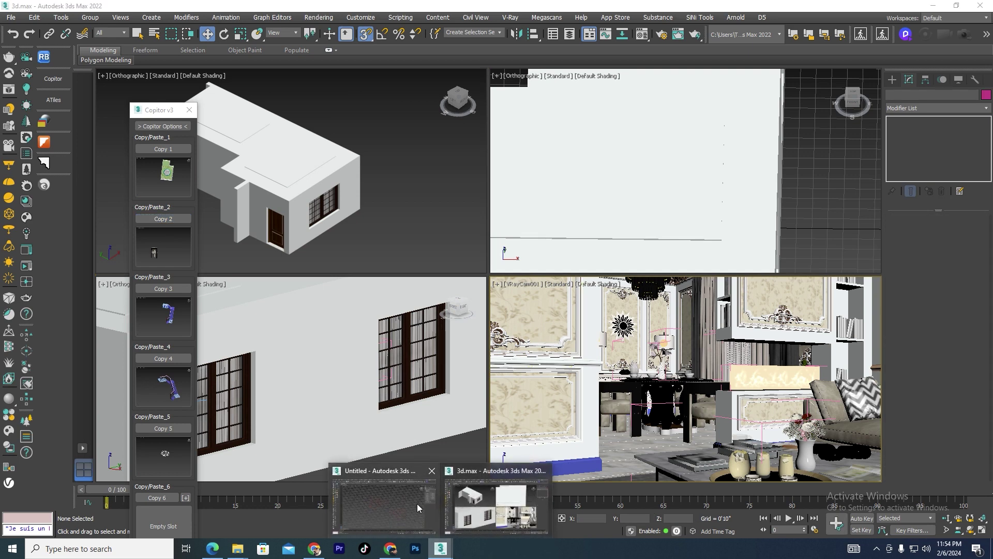
Step: Switch to the Untitled scene and paste the chair from Copitor slot 2
mouse_move(439, 548)
left_click(392, 504)
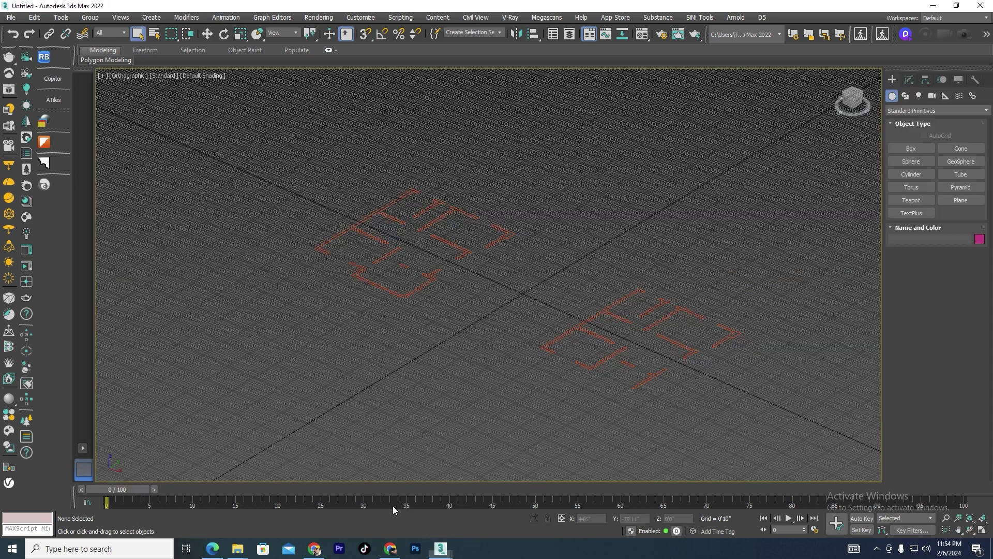
left_click(53, 79)
left_click(113, 250)
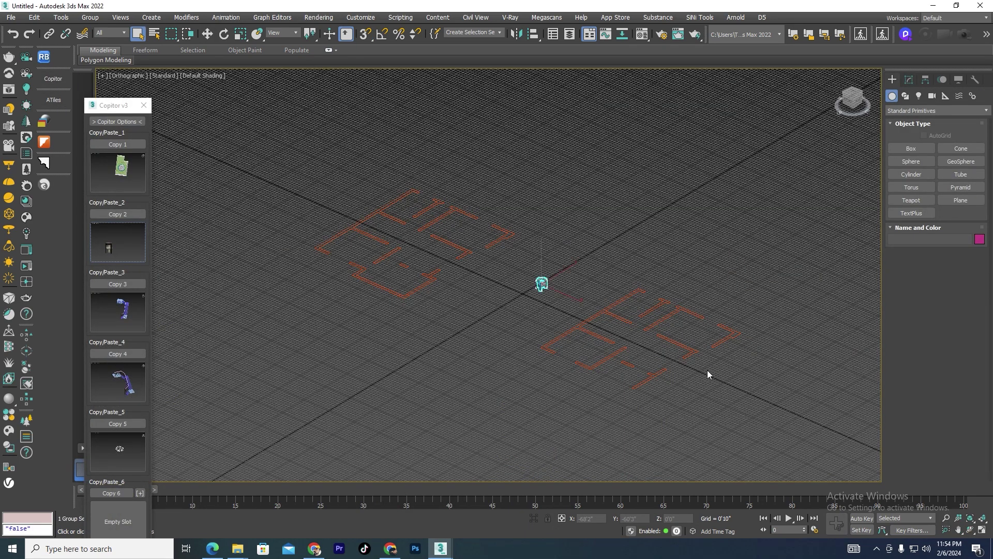
scroll(514, 291, "up", 2)
scroll(528, 299, "up", 3)
scroll(554, 325, "down", 3)
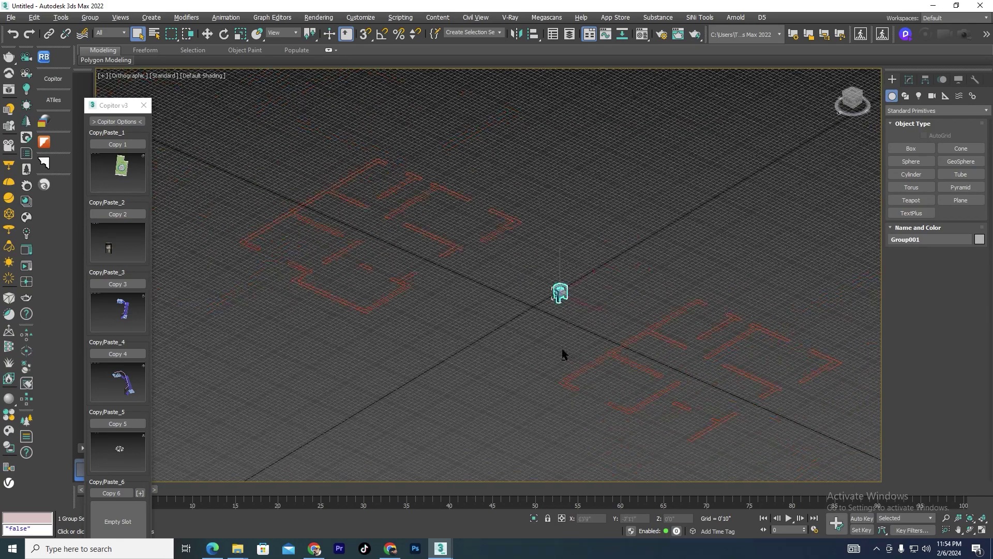
Step: Close the Copitor panel and centre the pasted chair in the view
middle_click_drag(564, 350, 549, 348, "alt")
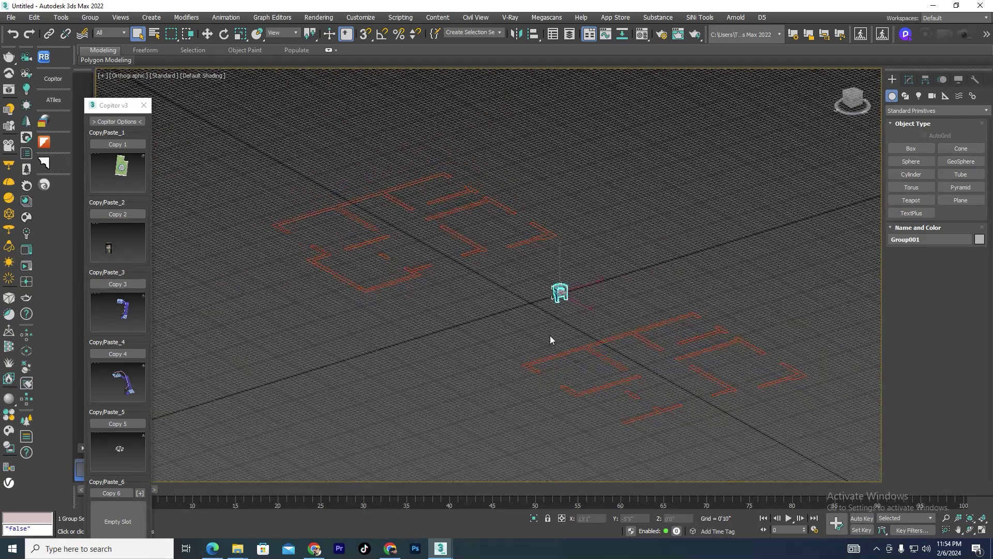
scroll(569, 299, "up", 4)
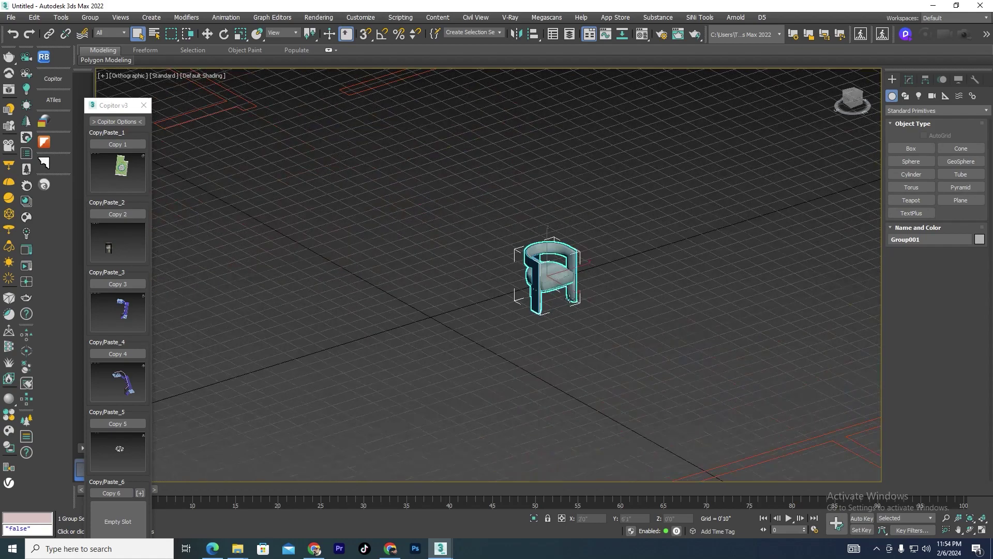
middle_click_drag(622, 364, 567, 317)
scroll(516, 314, "up", 3)
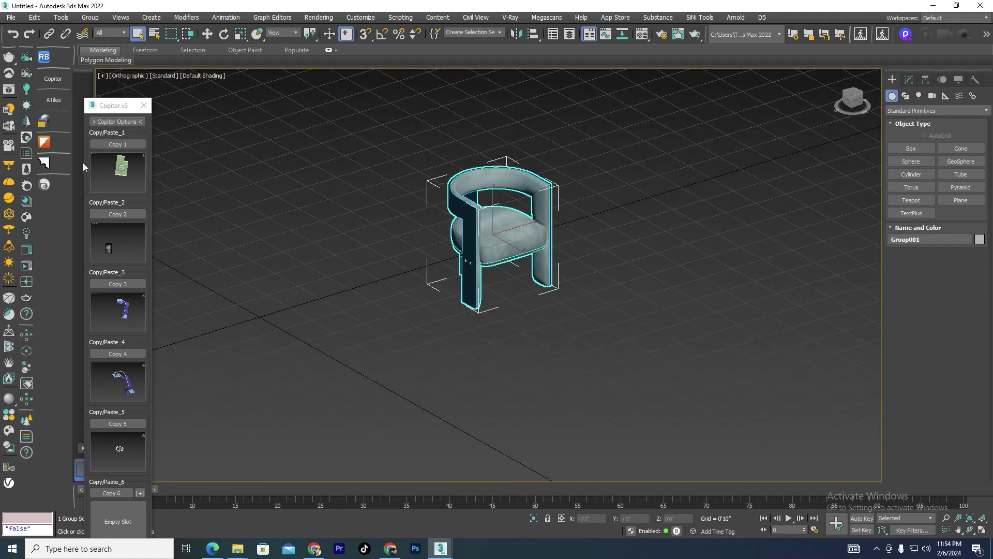
left_click(143, 105)
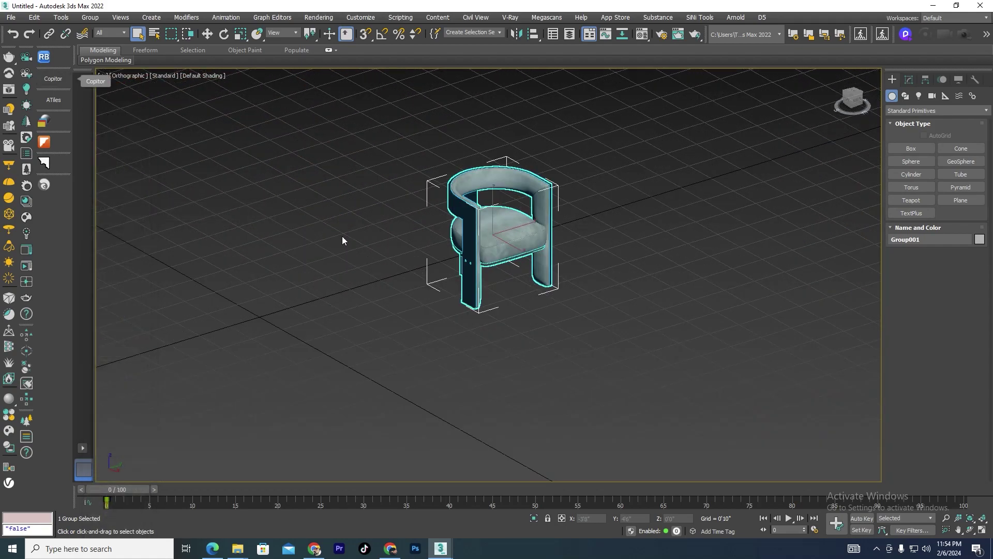
mouse_move(527, 335)
middle_mouse_down()
mouse_move(512, 330)
mouse_move(506, 378)
middle_mouse_up()
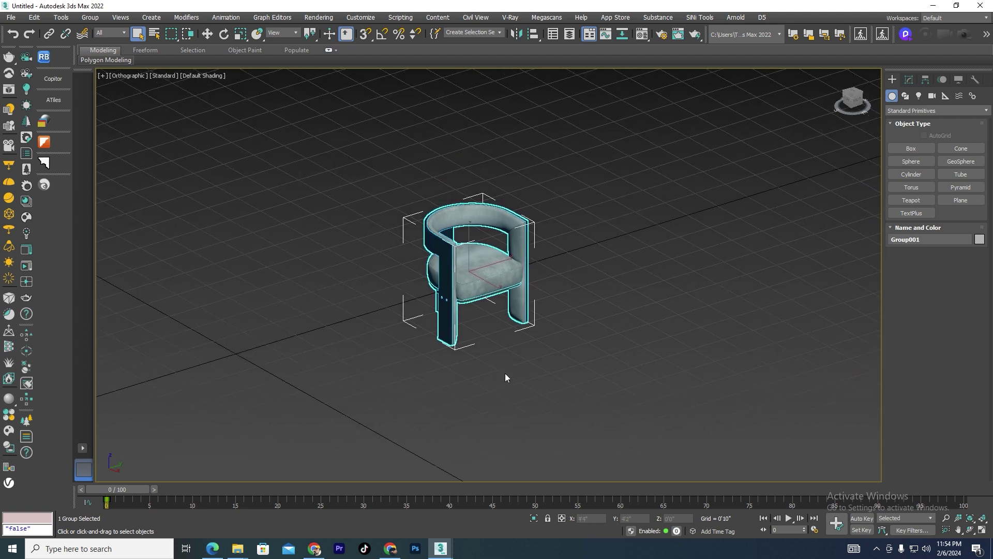
scroll(505, 377, "up", 2)
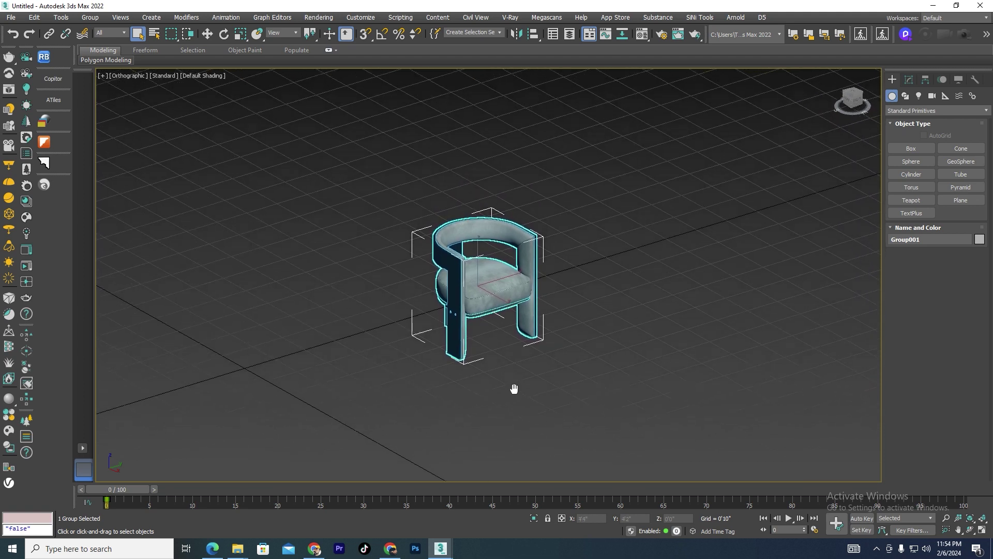
middle_click_drag(454, 414, 427, 385)
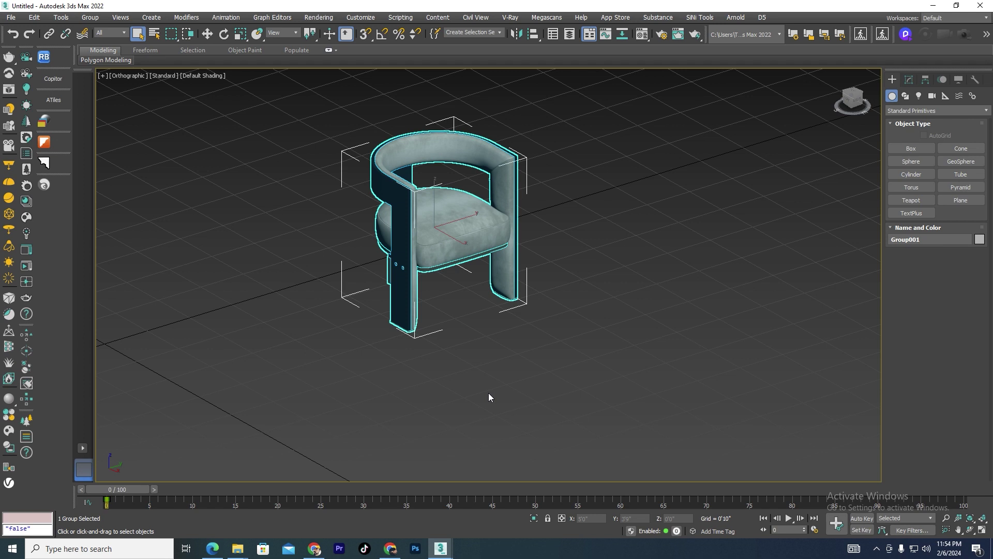